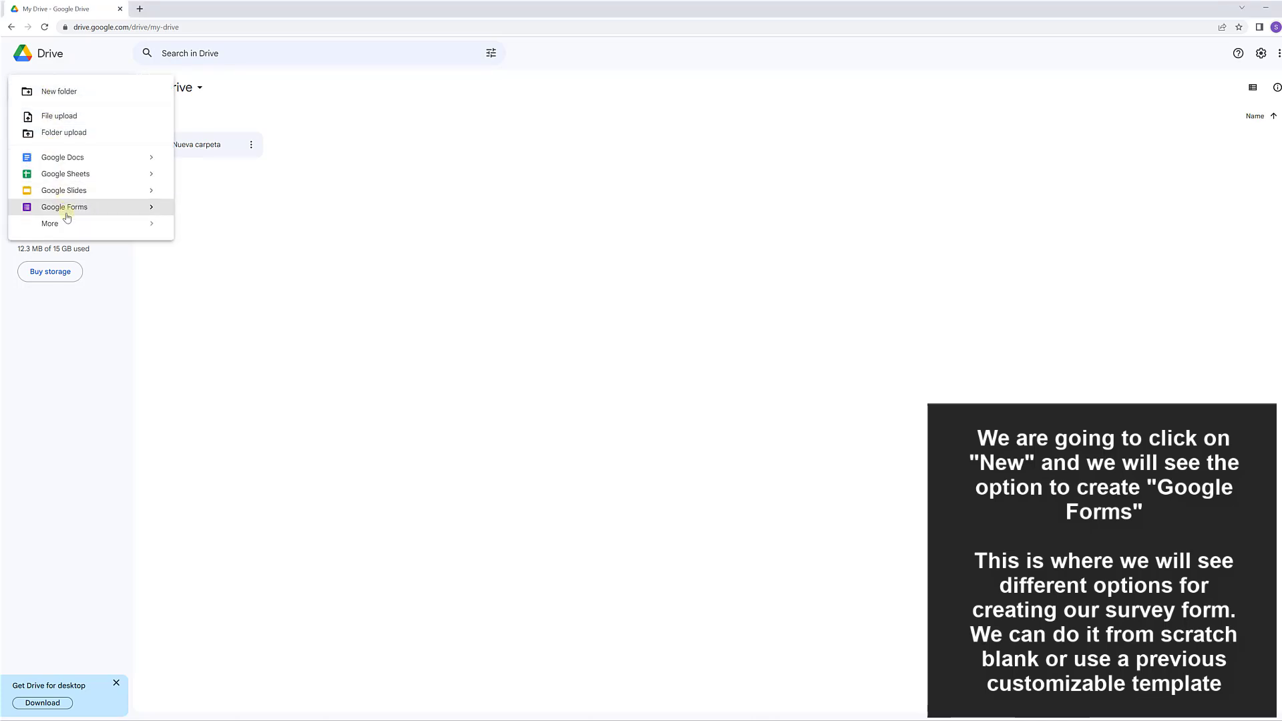
- Create a new blank Google Form from Drive
mouse_move(151, 207)
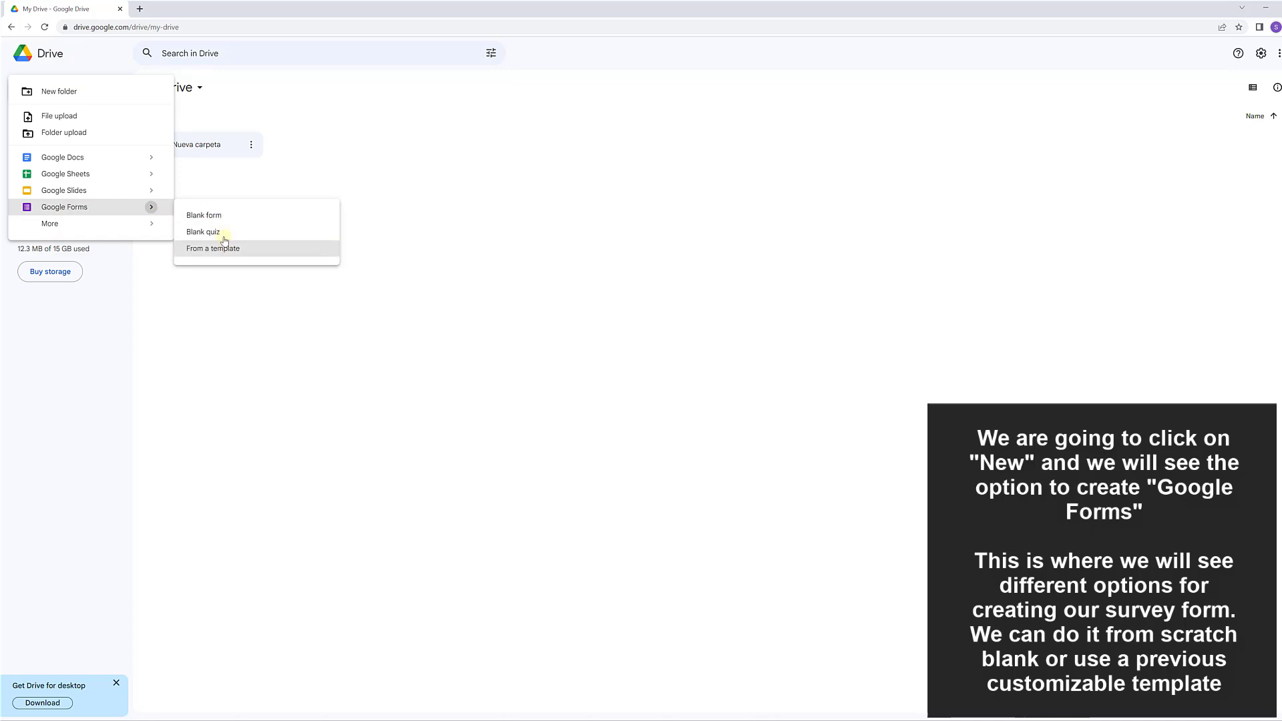
left_click(219, 215)
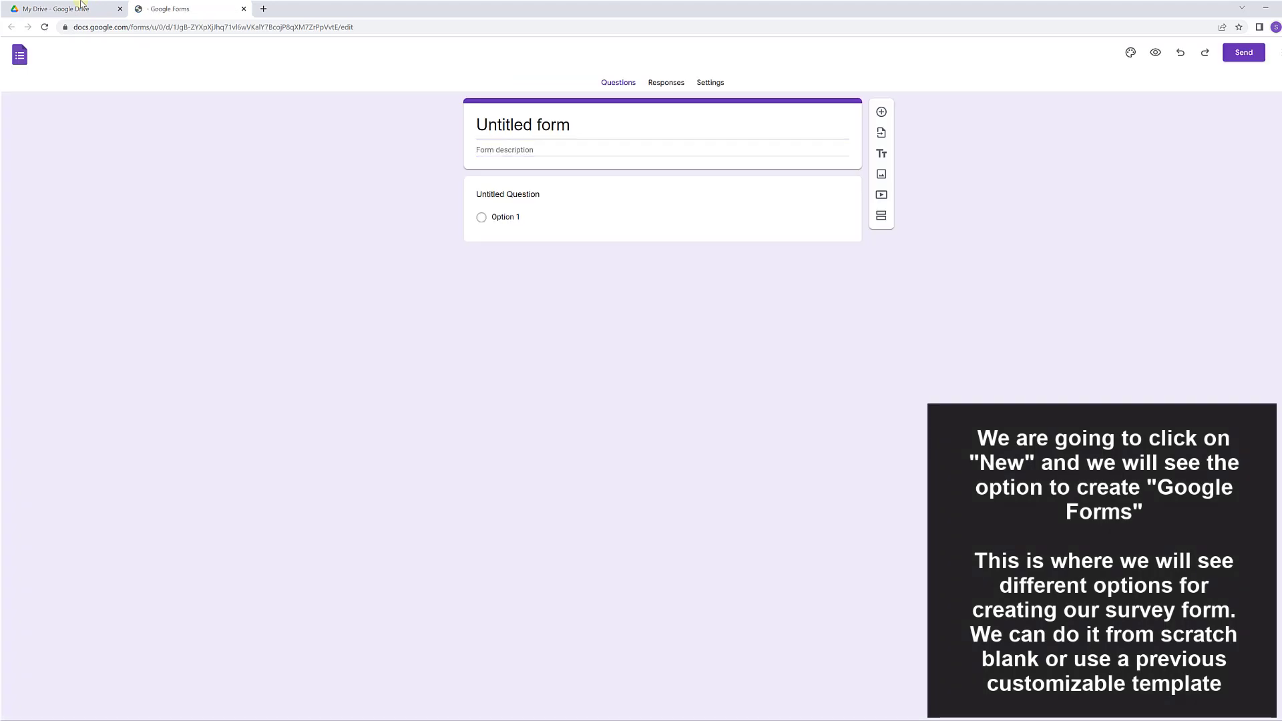
- View the Google Forms template gallery from My Drive, close it, and return to the untitled blank form
left_click(80, 4)
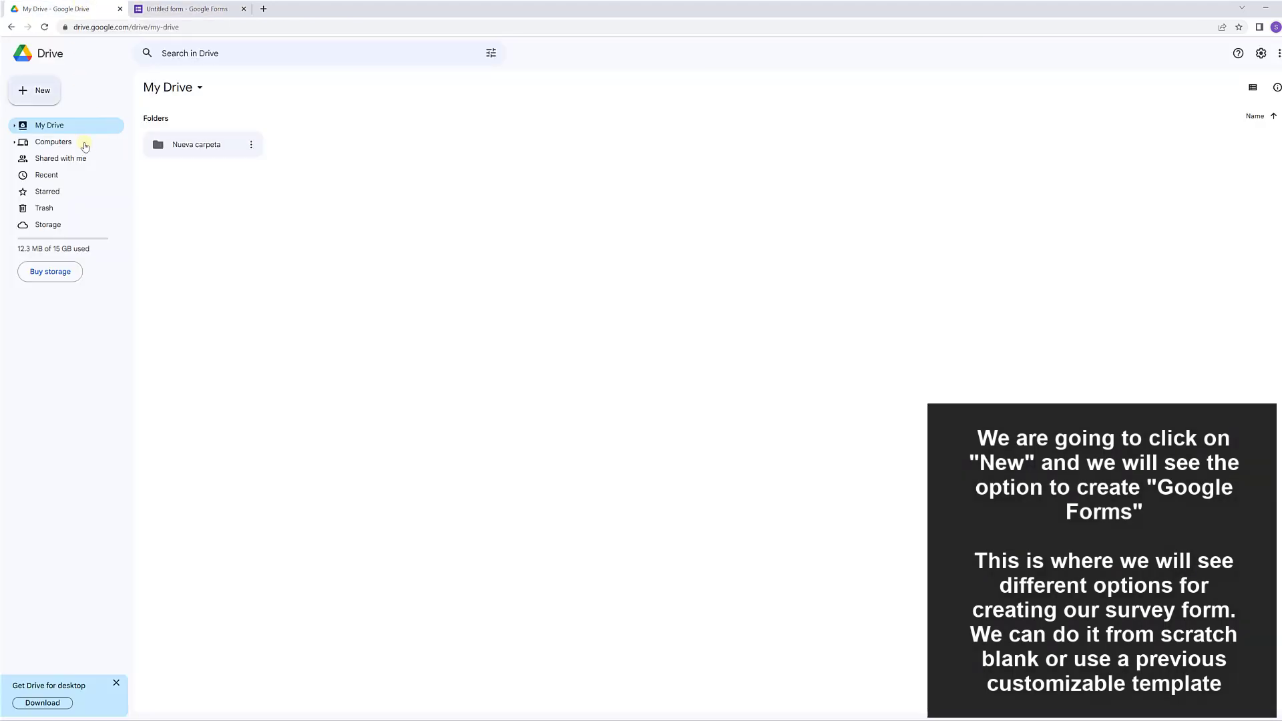
left_click(40, 90)
mouse_move(158, 211)
left_click(205, 249)
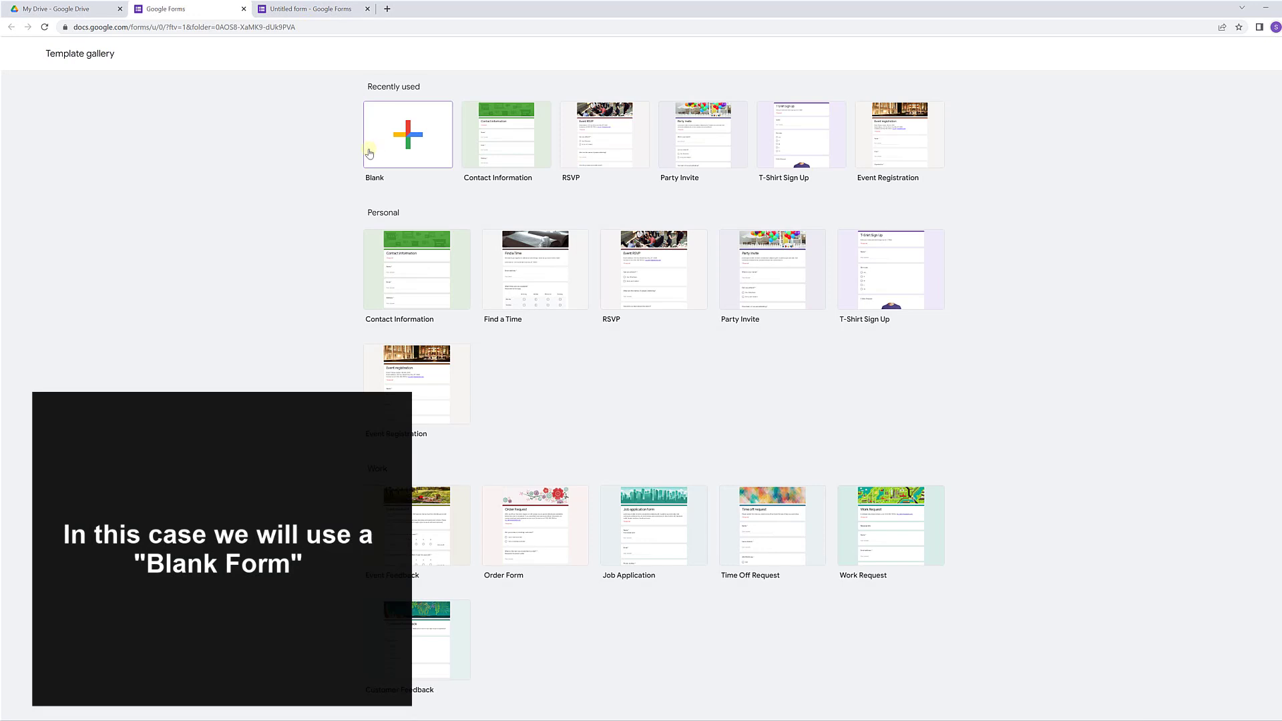
left_click(242, 11)
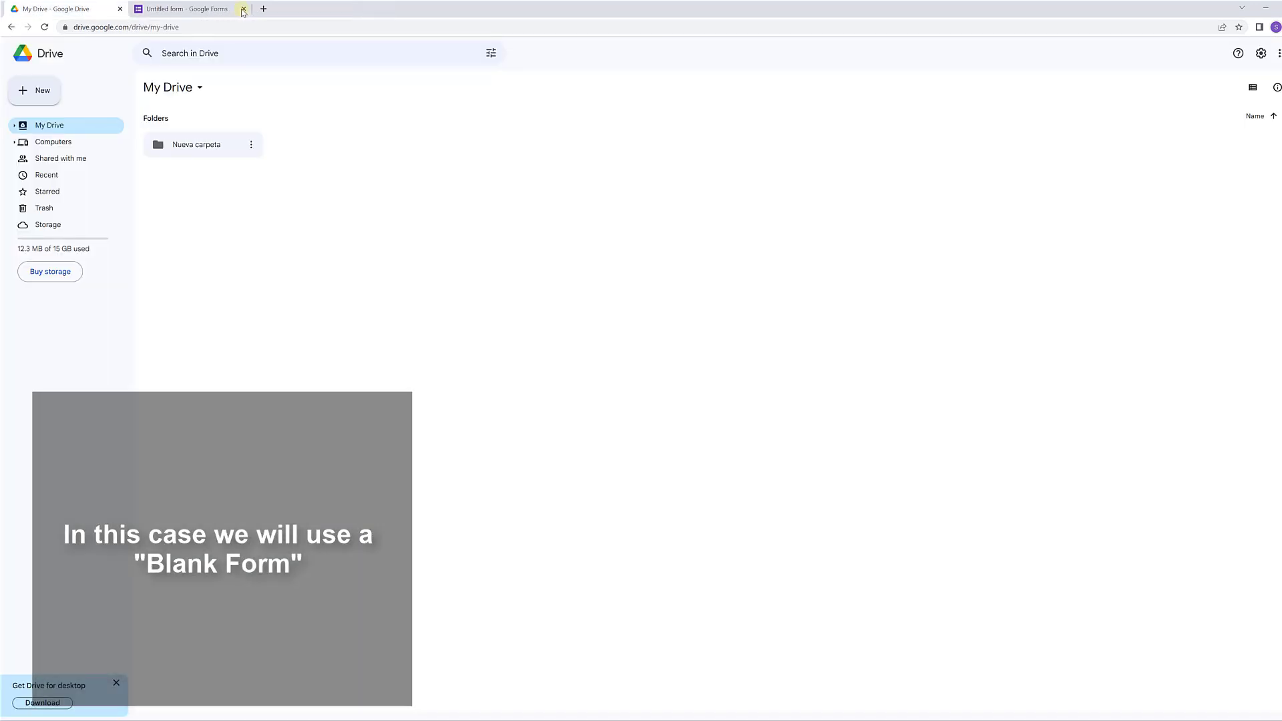
left_click(180, 11)
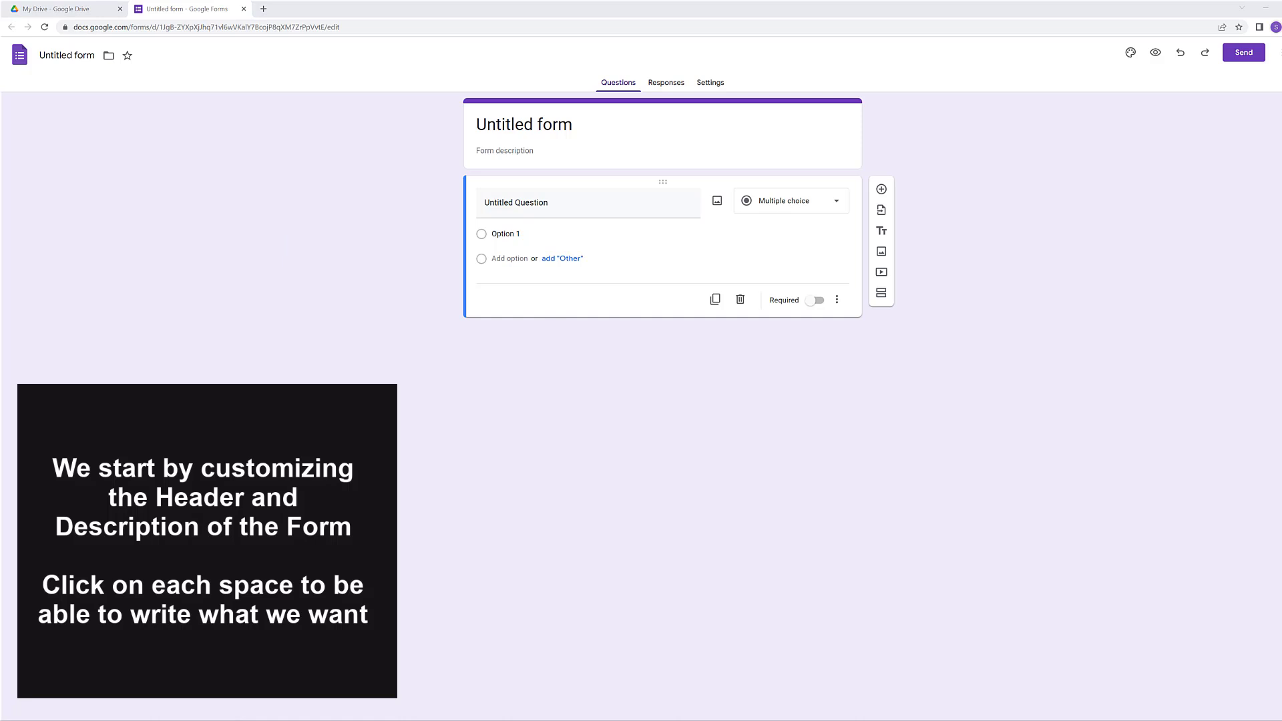
- Title the form "Solvetic Opinion" with the description "Please respond to this form to know your opinion about your experience in Solvetic"
left_click(520, 133)
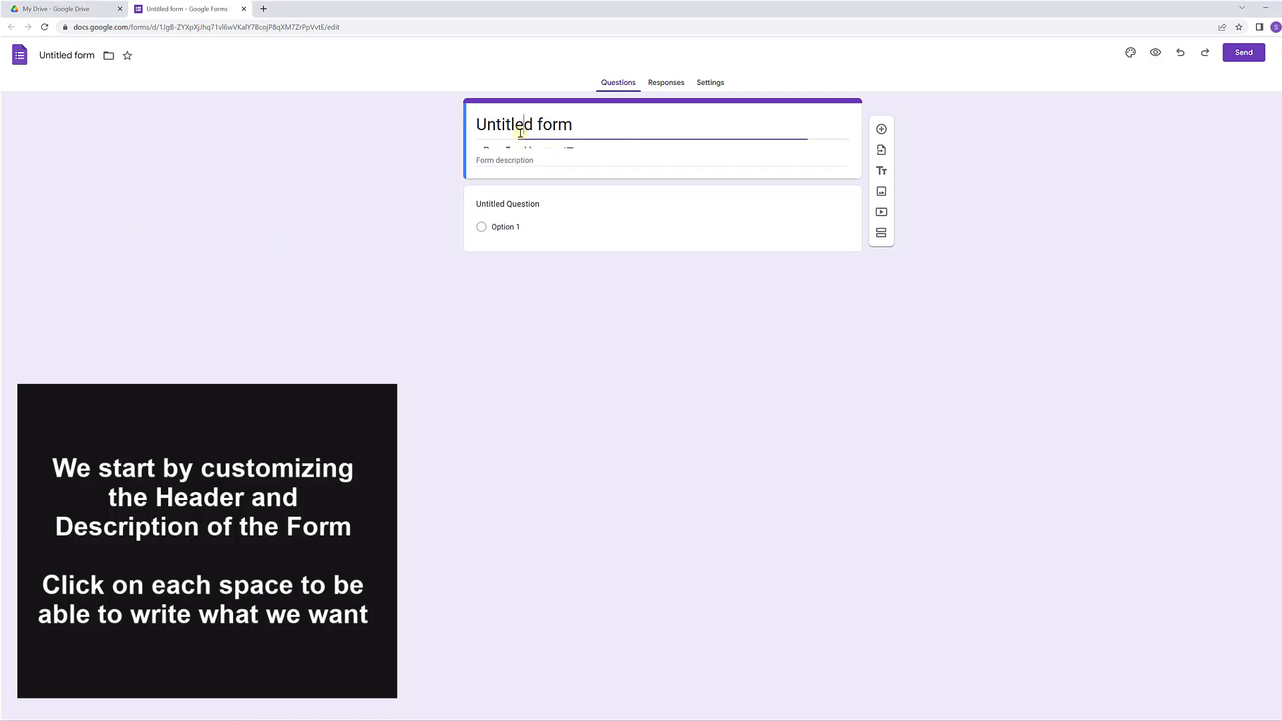
double_click(520, 133)
triple_click(520, 133)
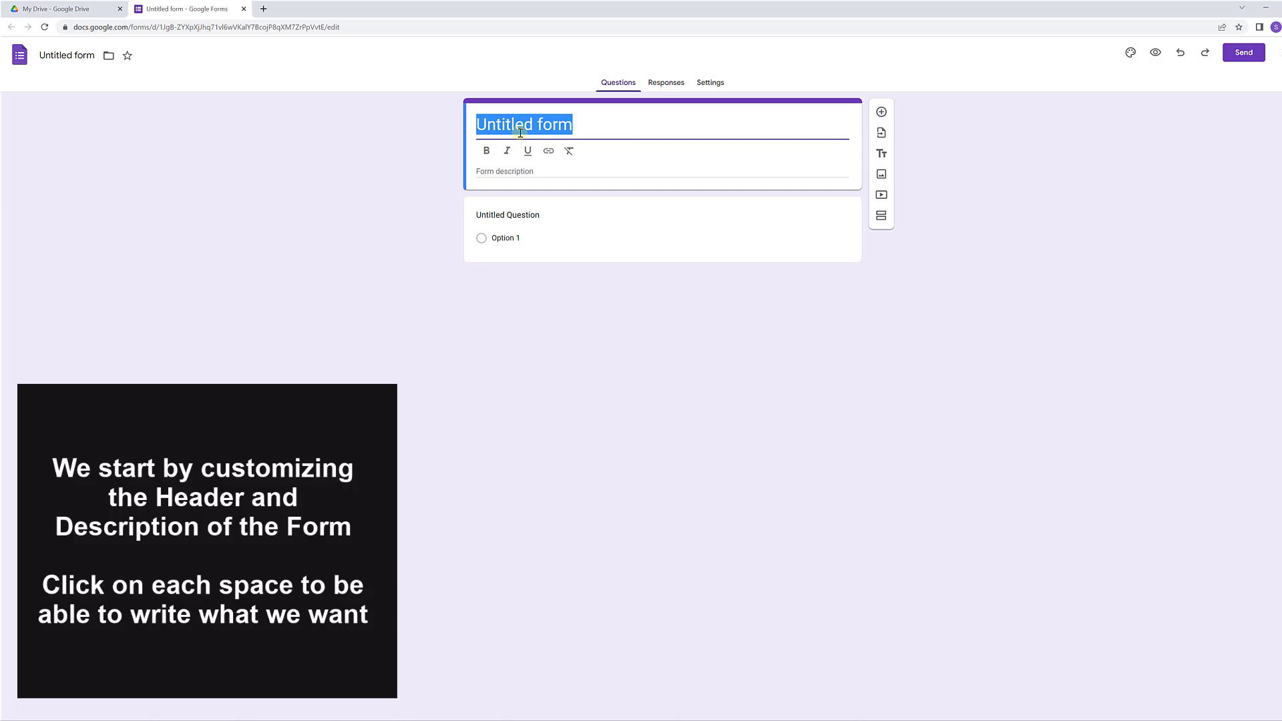
type("Solvetic Opinion")
left_click(502, 173)
type("Please respond to this form to know your opinion about your experience in Solvetic")
- Make the whole form title bold
double_click(556, 127)
key("ctrl+a")
left_click(487, 150)
left_click(649, 126)
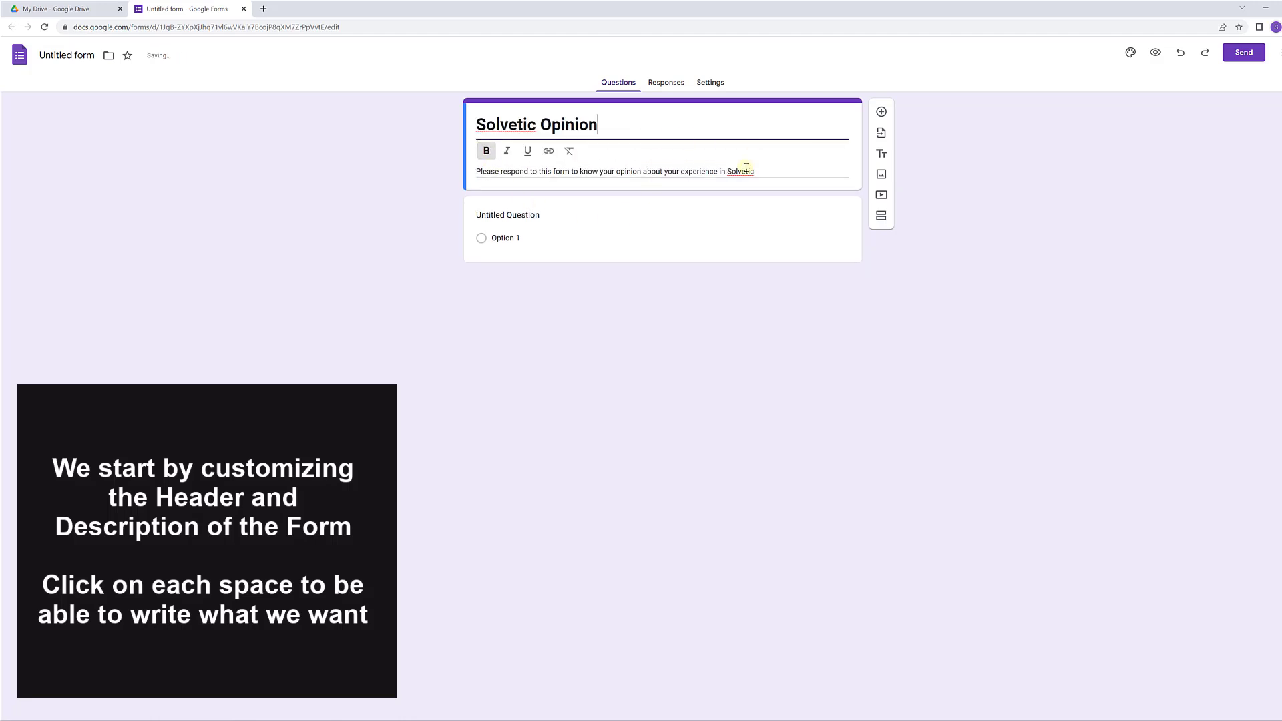
triple_click(628, 155)
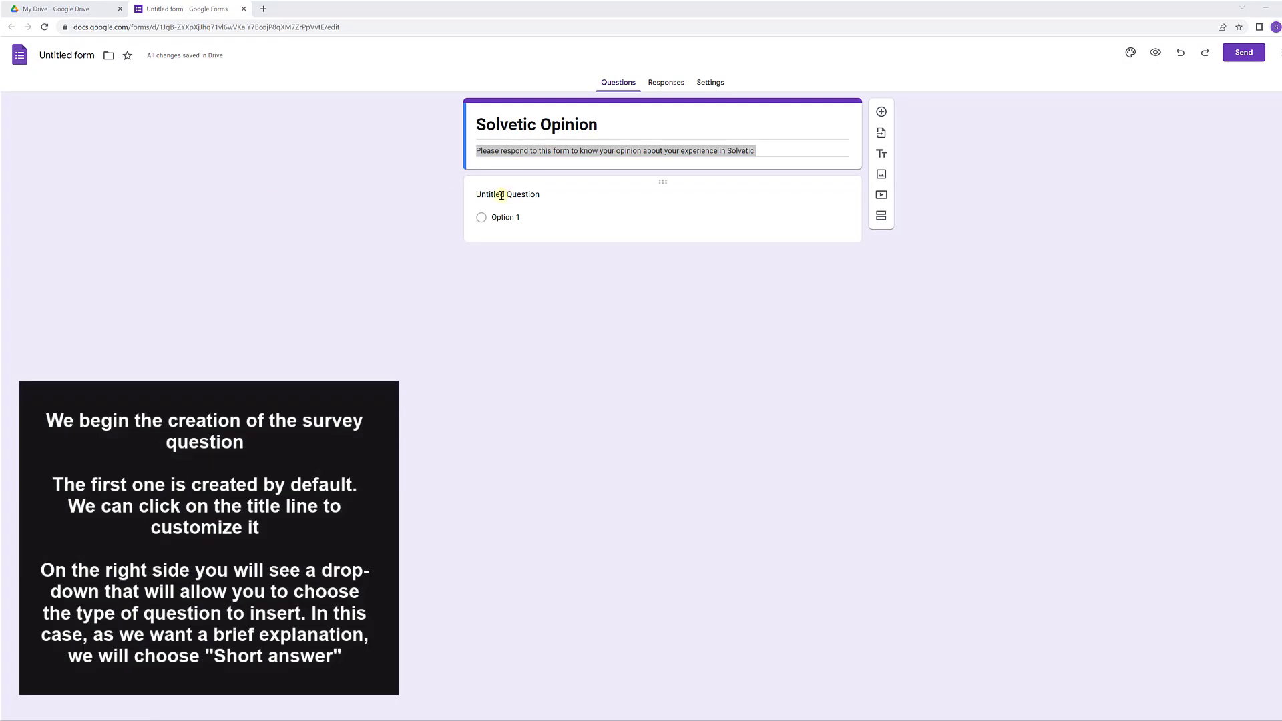
- Word the first question "How did you find us?" and make it a required short-answer question
key("alt+Tab")
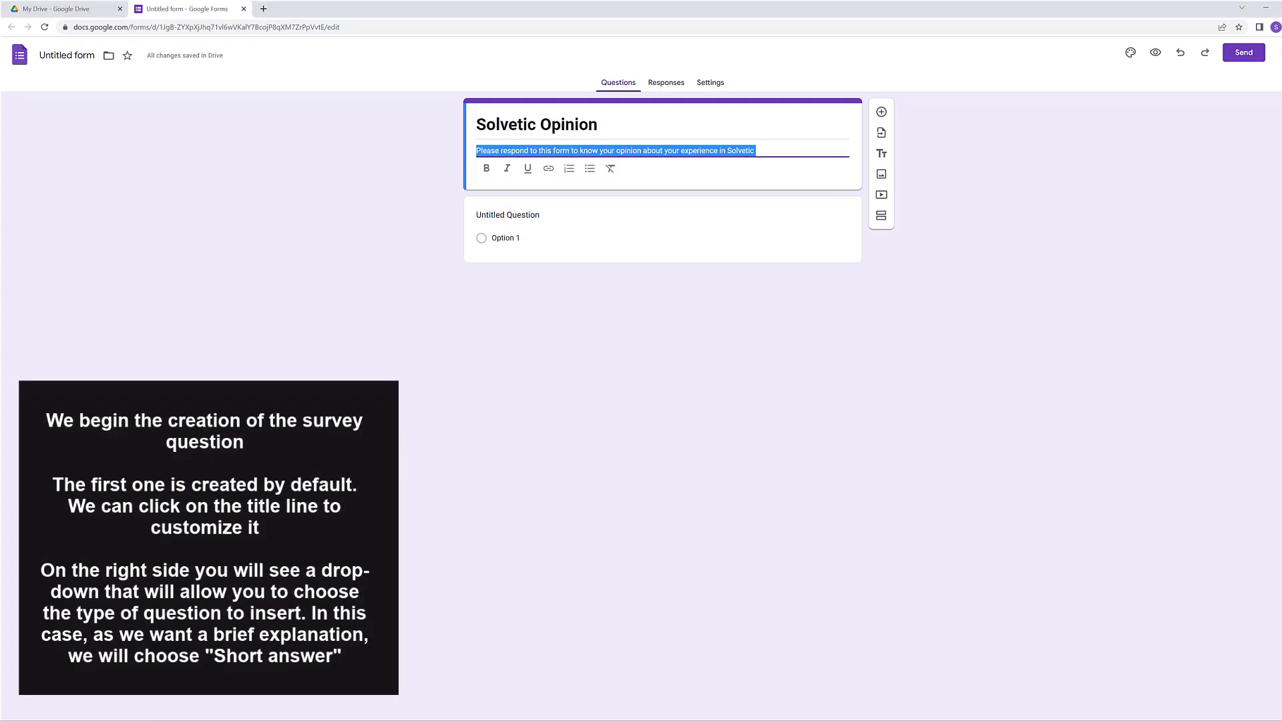
key("alt+Tab")
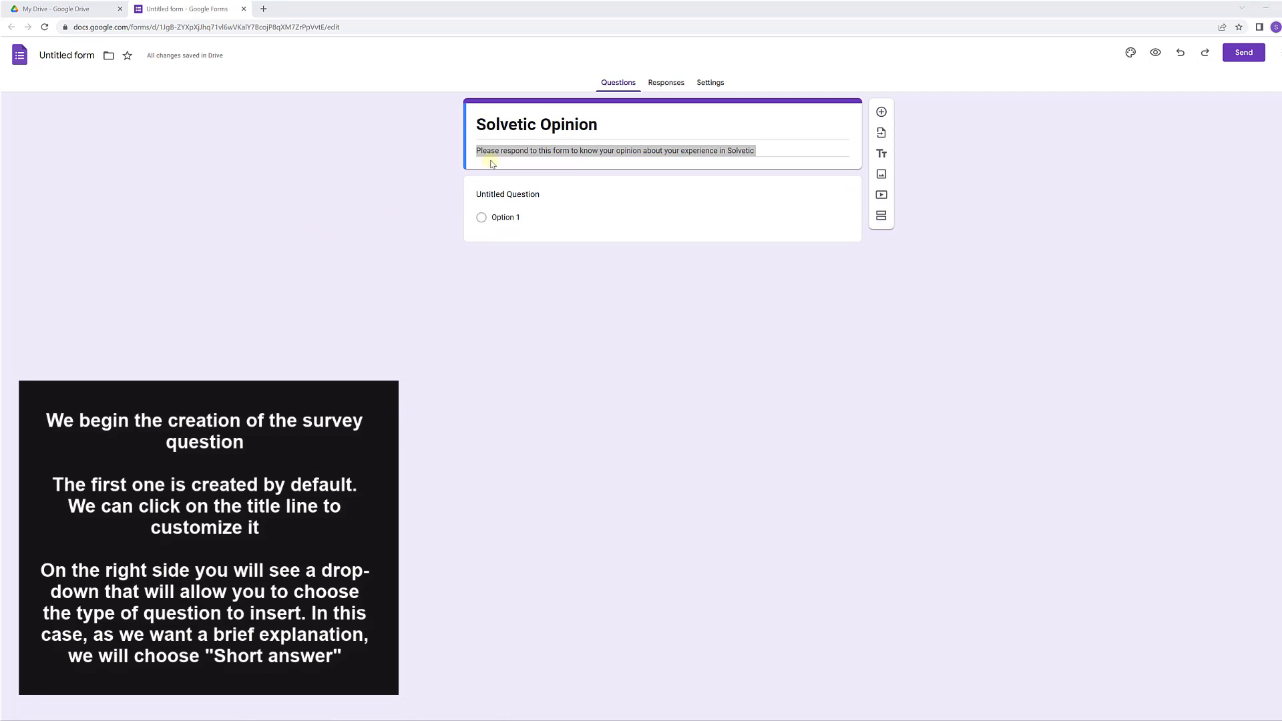
left_click(519, 199)
type("How did you find us?")
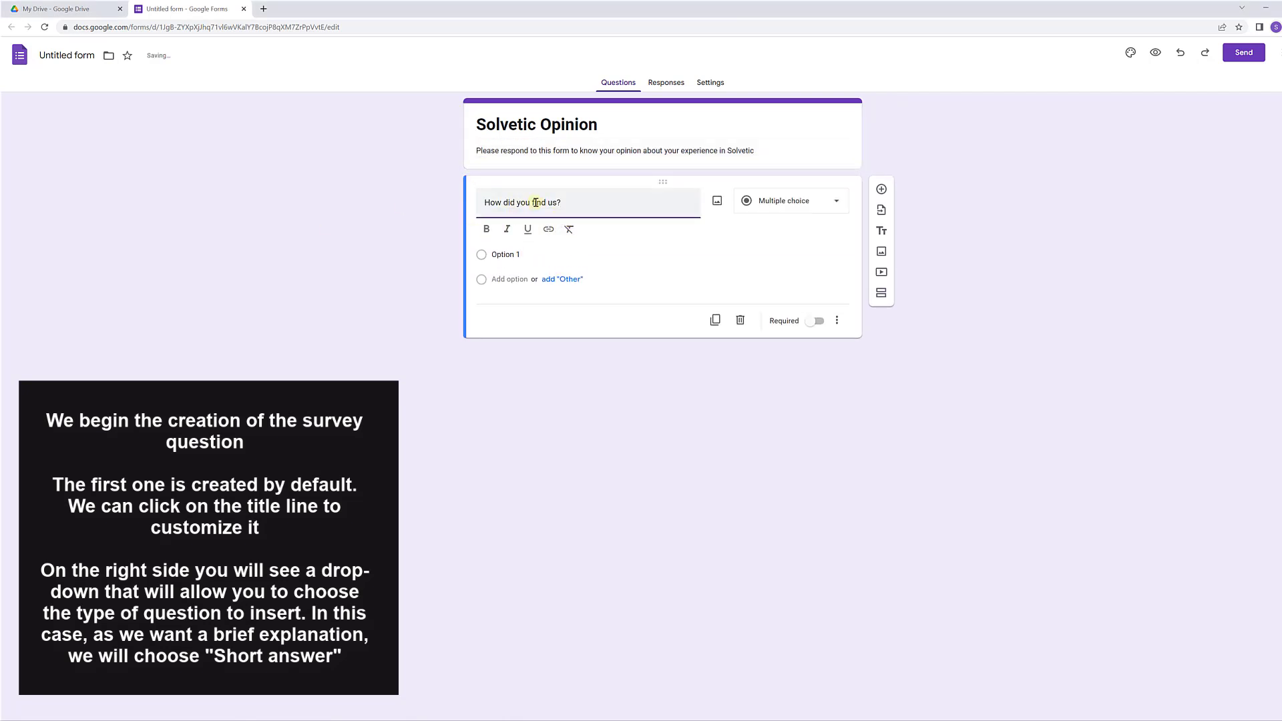
left_click(767, 201)
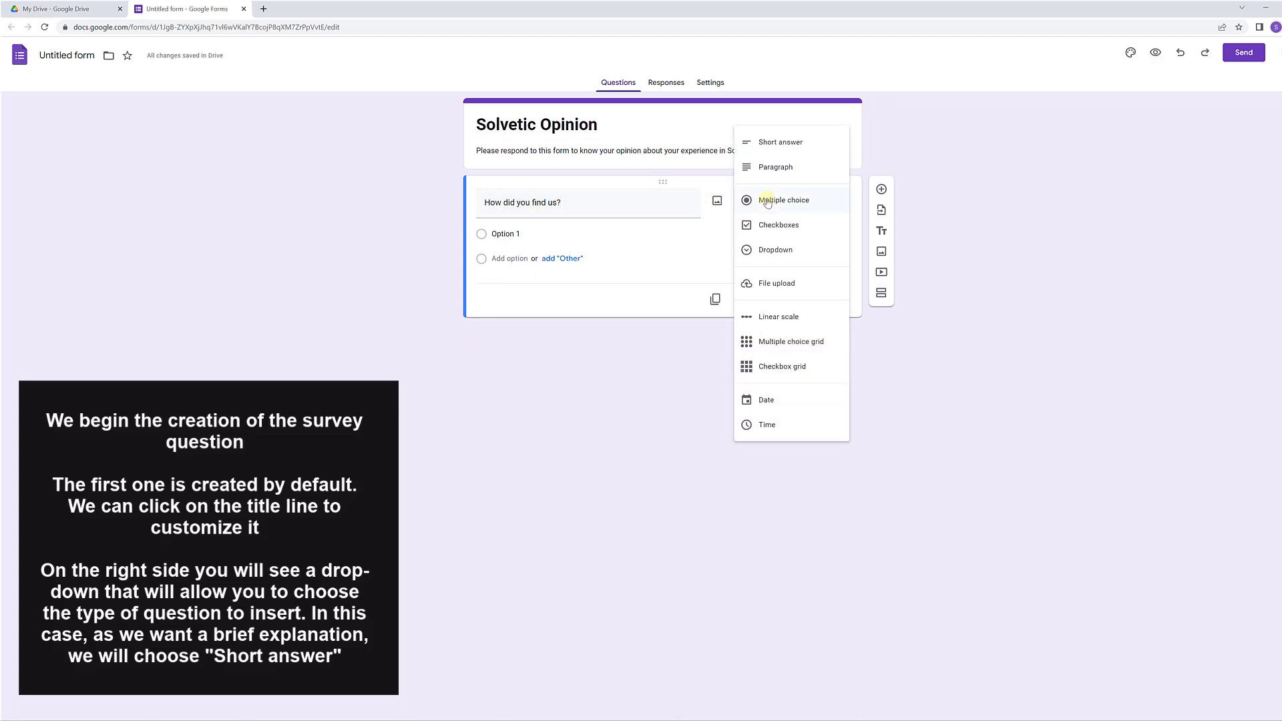
left_click(778, 147)
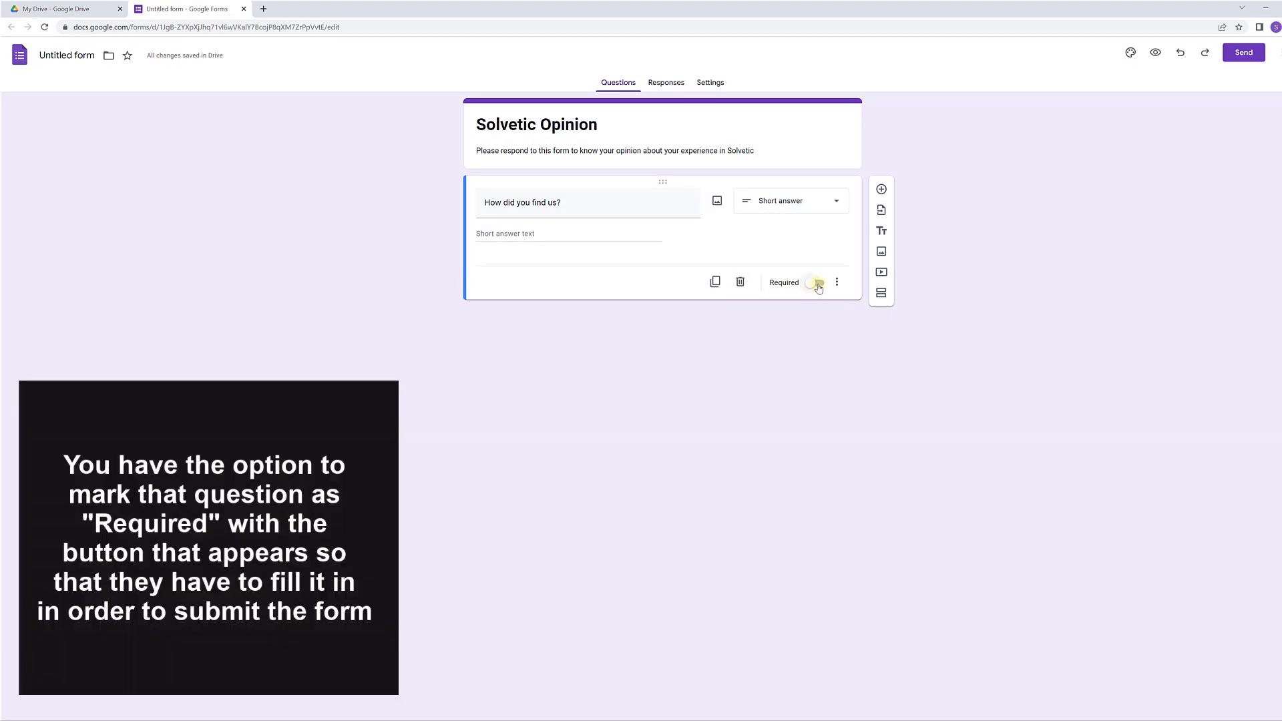
left_click(813, 286)
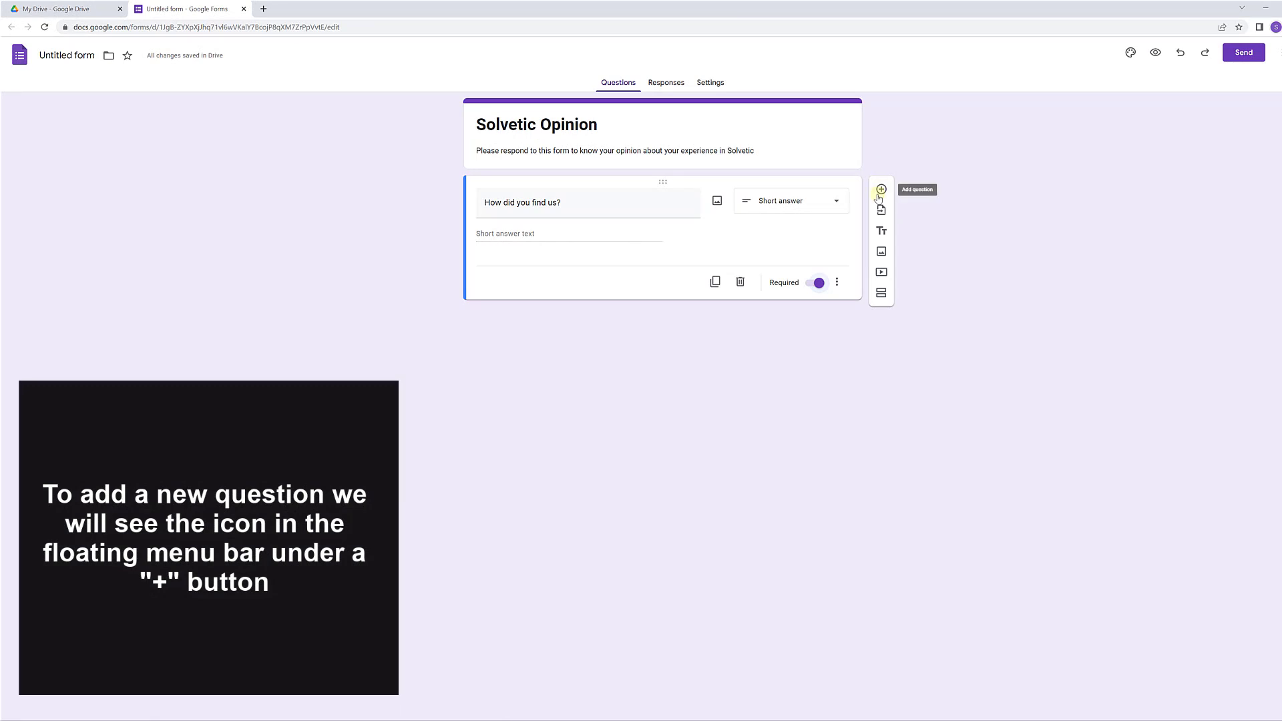
- Add a second question, "Which section has helped you the most?", using the Checkboxes type
left_click(881, 190)
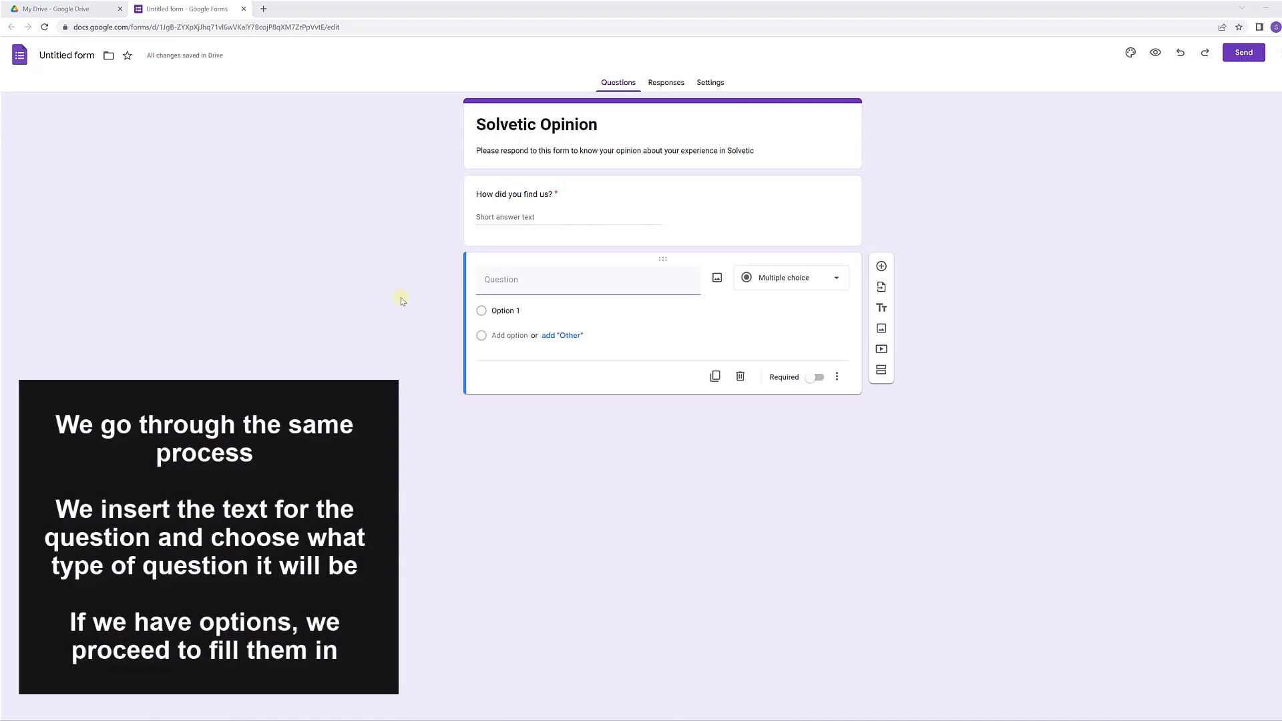
left_click(558, 286)
type("Which section has helped you the most?")
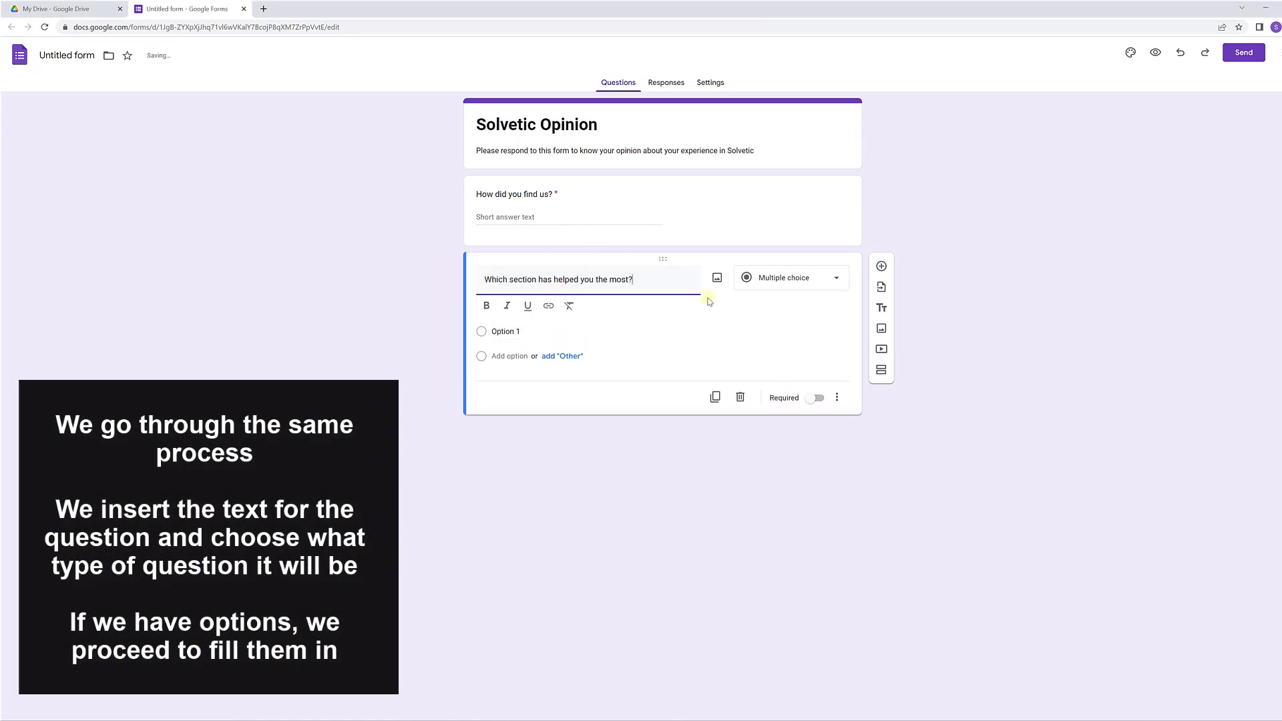
left_click(773, 280)
left_click(772, 304)
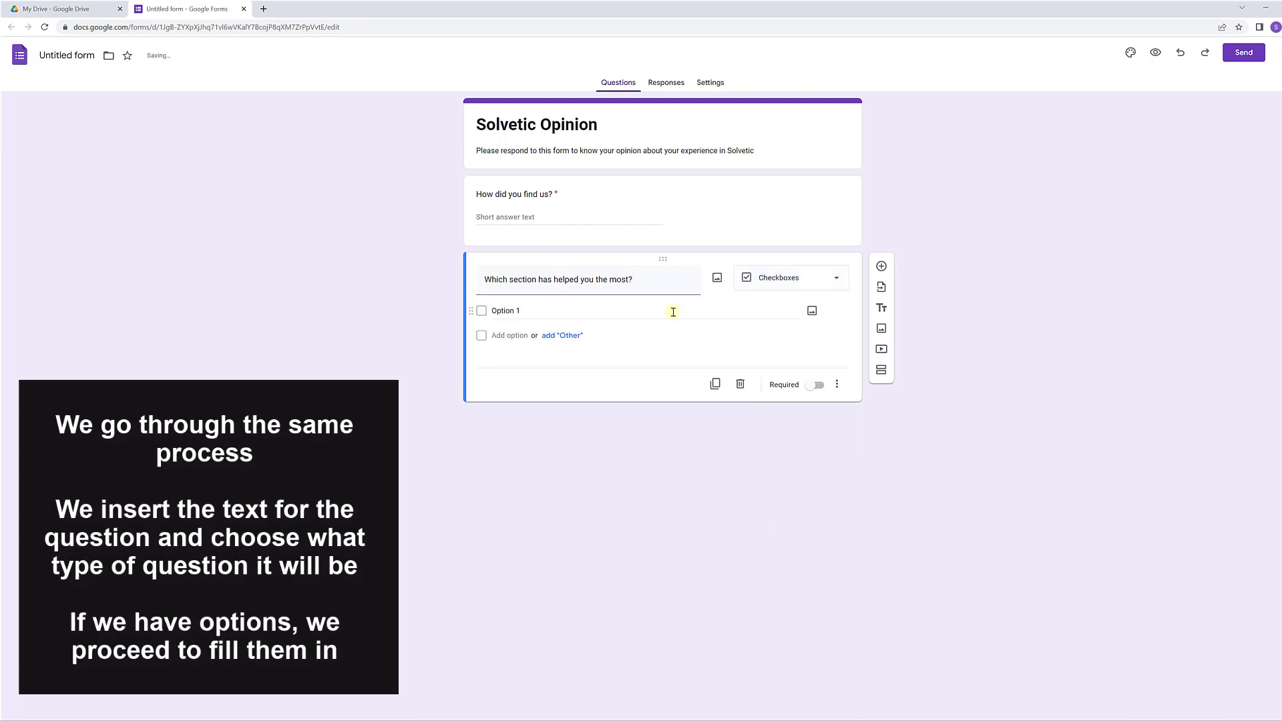
- Fill in the checkbox question's options as Questions and answers, Tutorials, Courses and YouTube
left_click(527, 311)
type("Questions and answers")
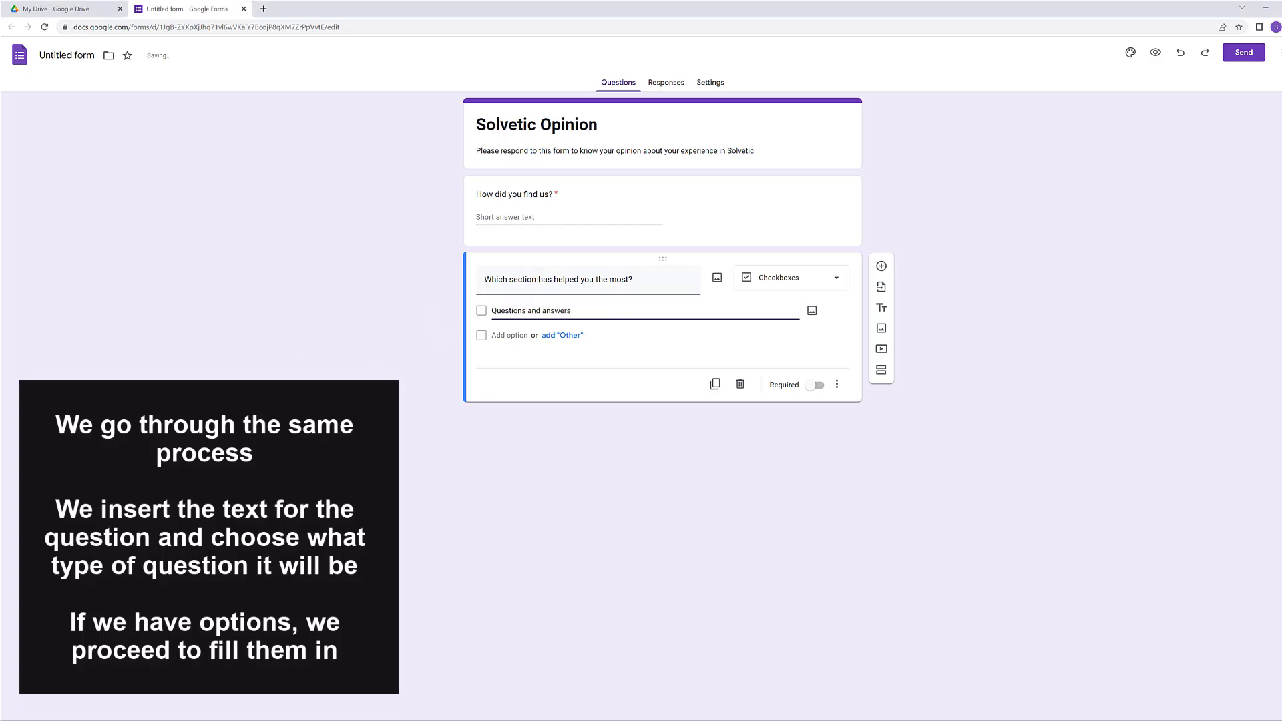
key("alt+Tab")
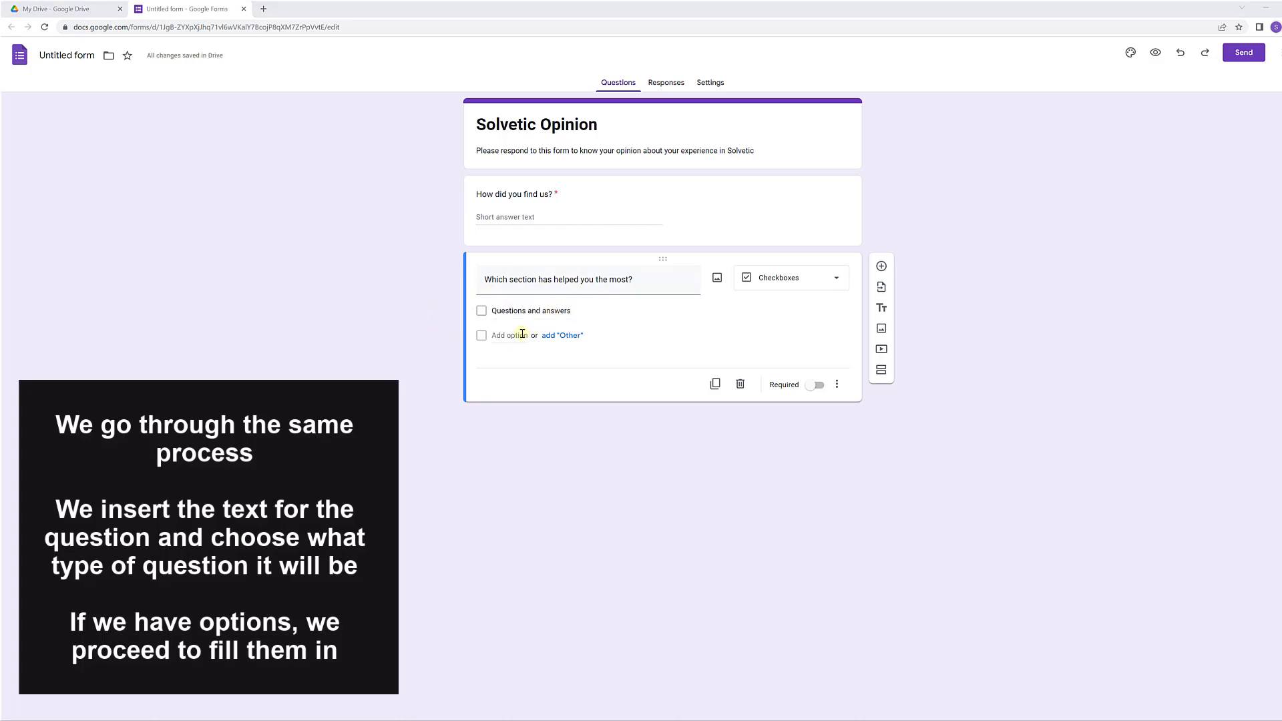
left_click(515, 335)
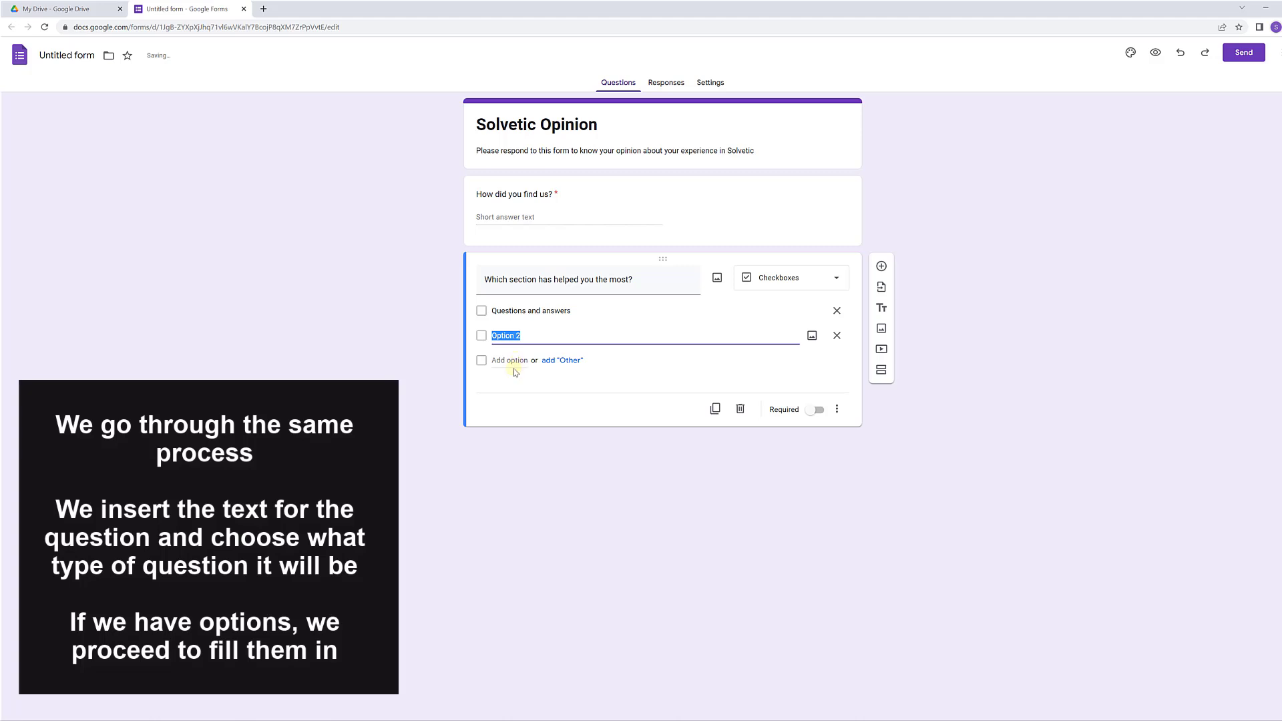
type("Tutorials")
left_click(487, 360)
key("BackSpace")
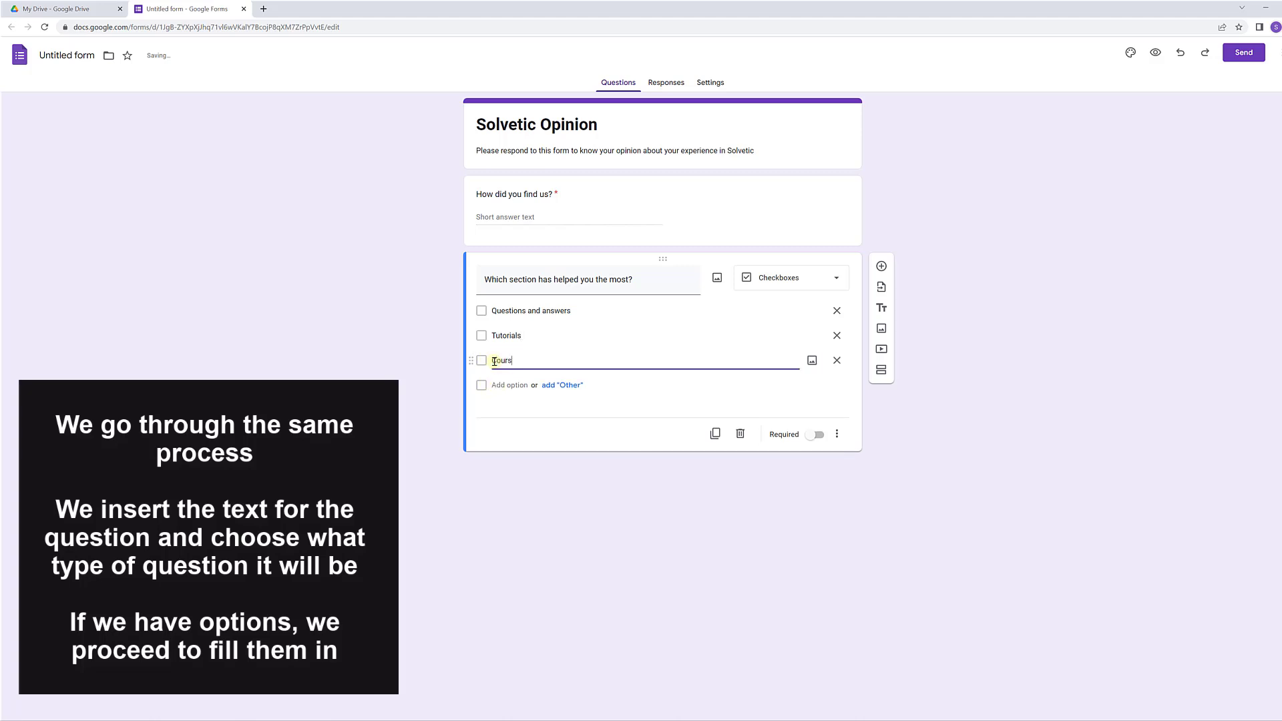
left_click(499, 385)
type("Youtu")
key("BackSpace")
key("BackSpace")
type("Tube")
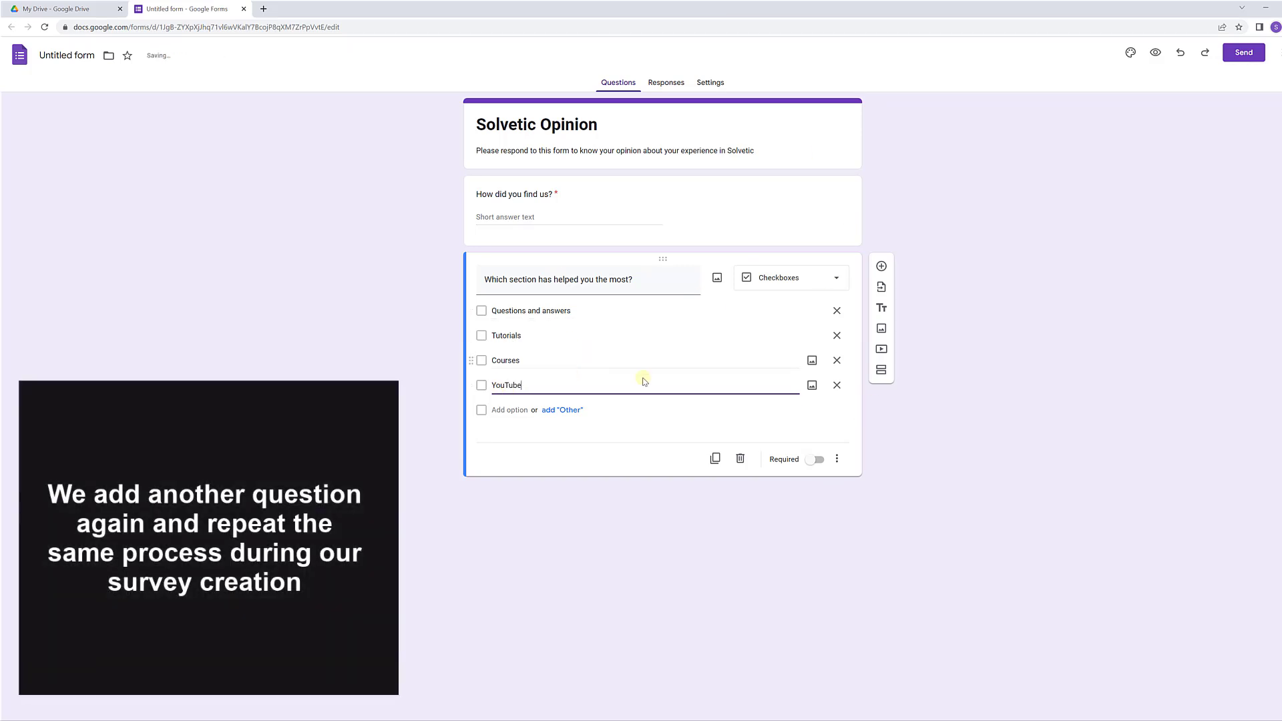
- Add a multiple-choice question, "Do you know our YouTube channel?", with the options Yes and No
left_click(887, 269)
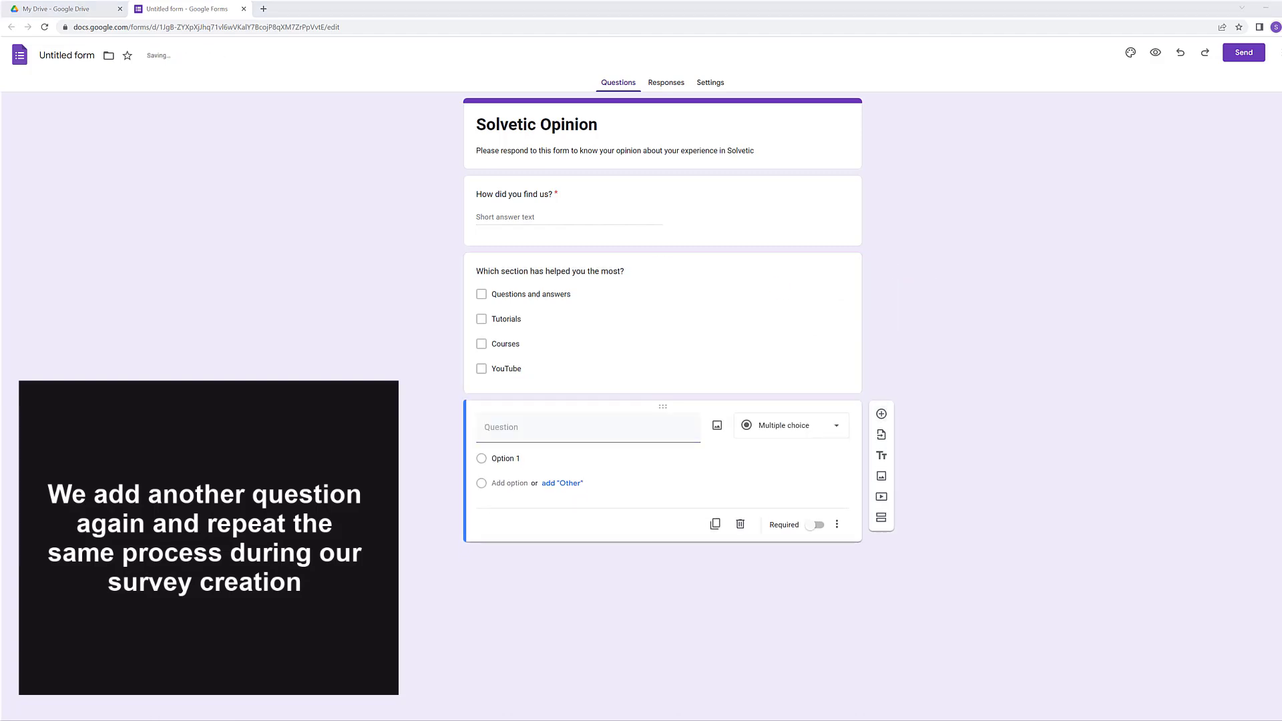
left_click(537, 436)
type("Do you know our YouTube channel?")
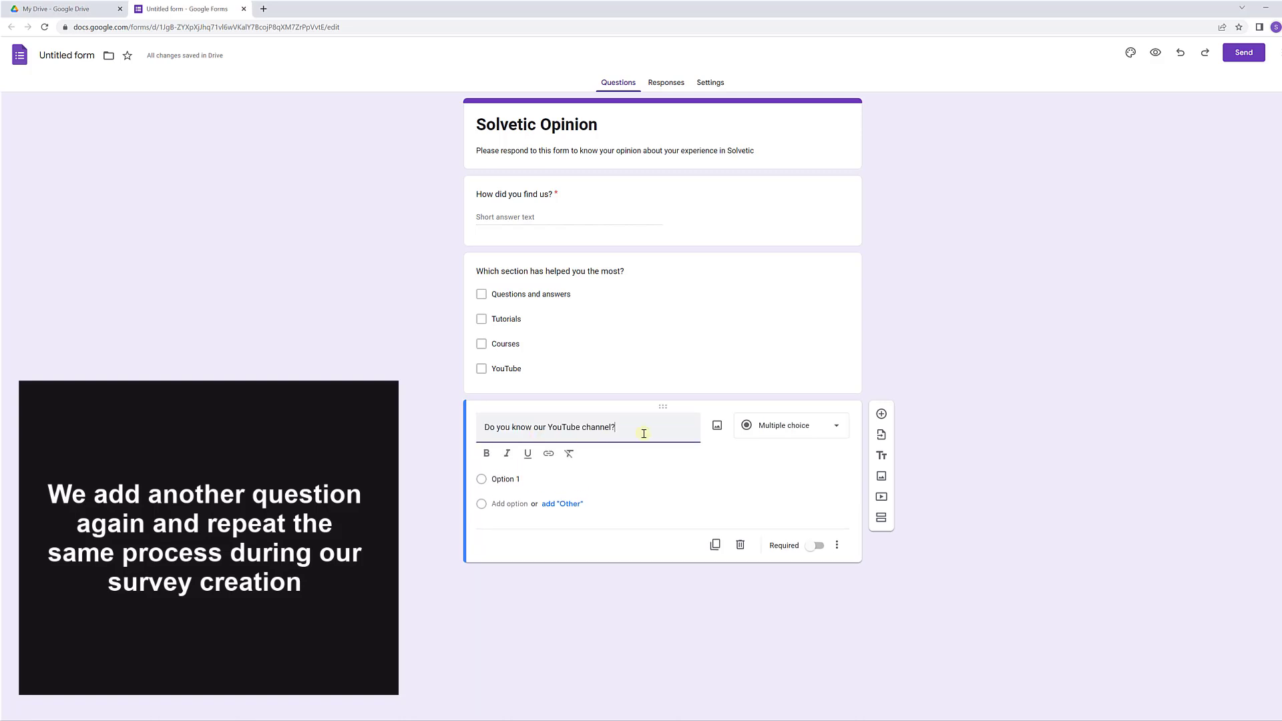
left_click(505, 501)
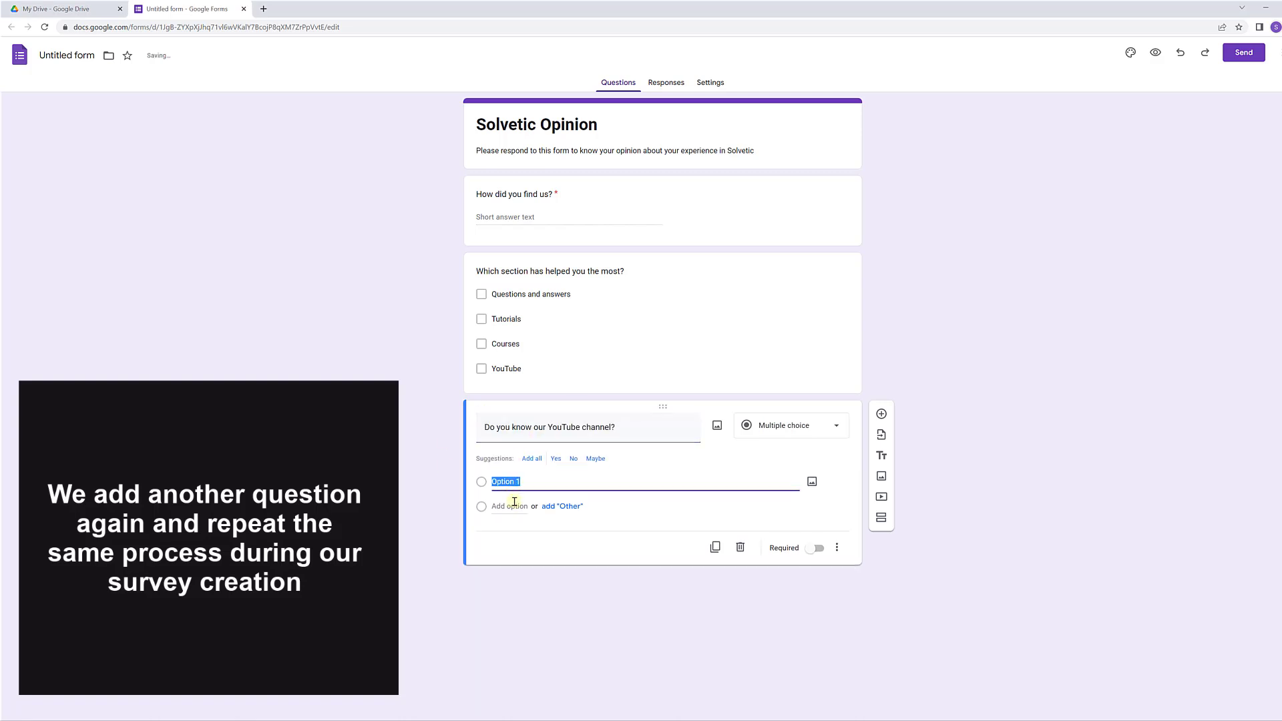
left_click(555, 456)
left_click(510, 503)
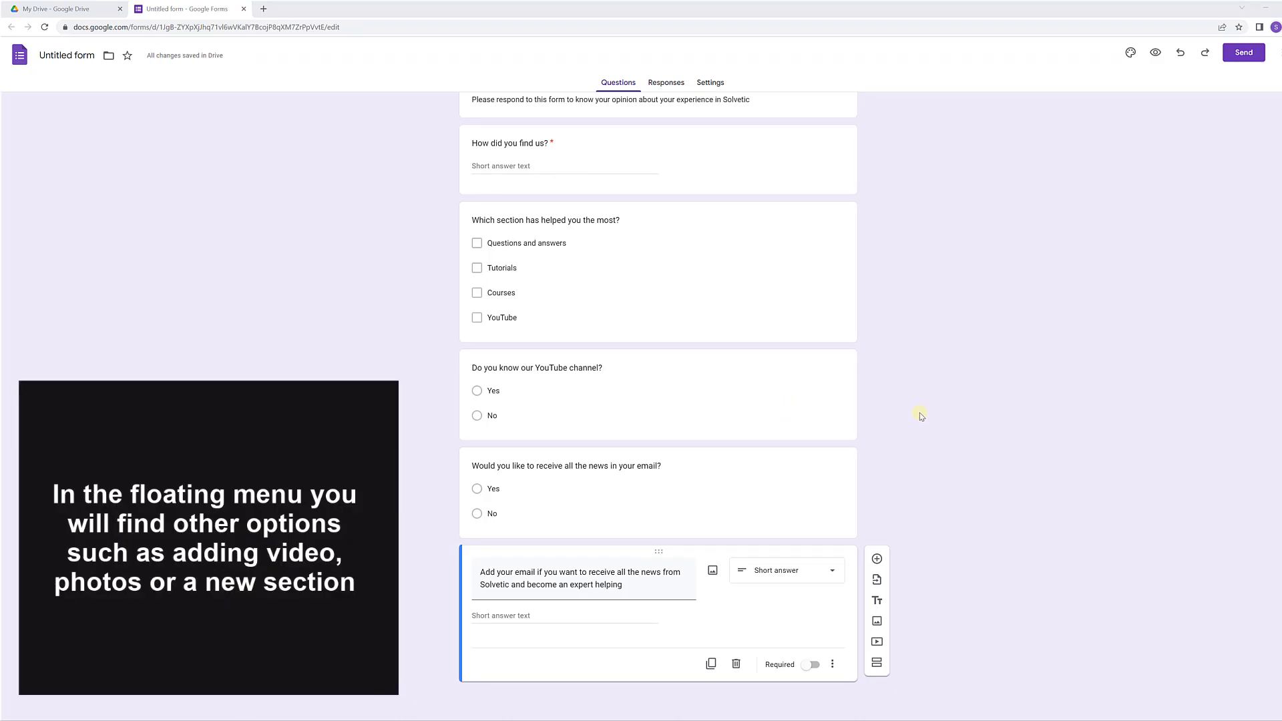
scroll(920, 417, "up", 1)
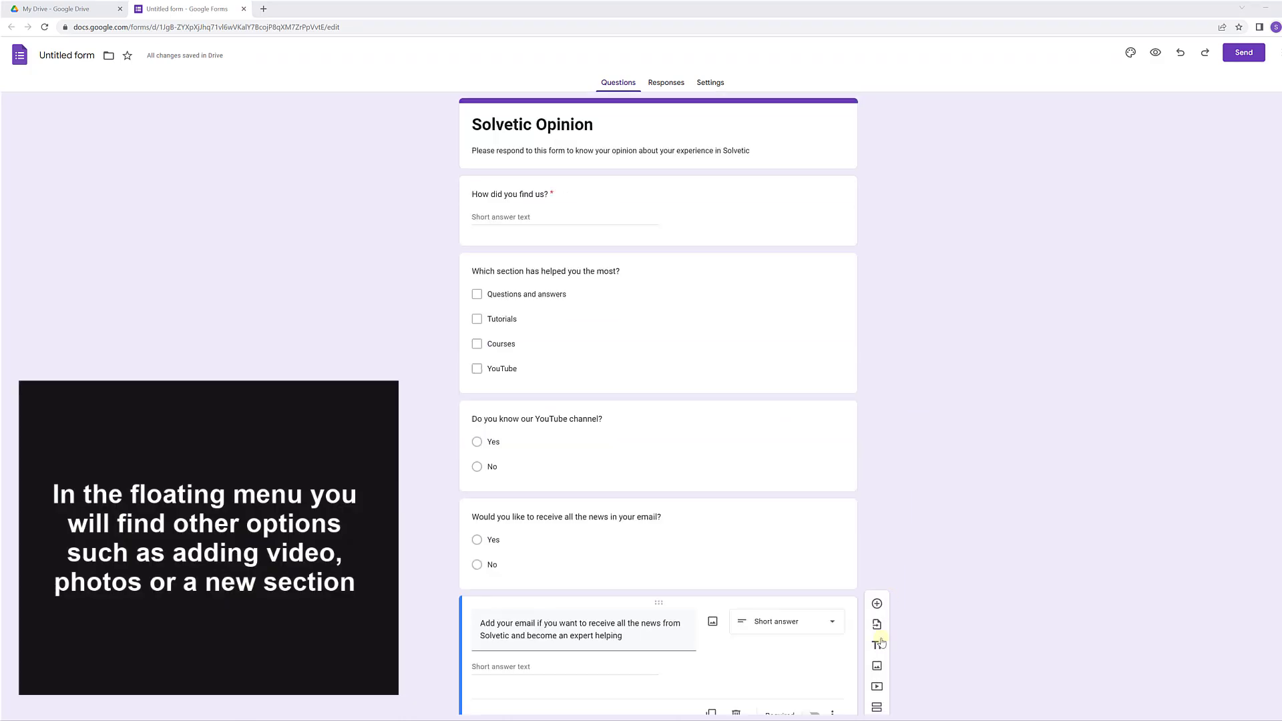
scroll(882, 601, "down", 1)
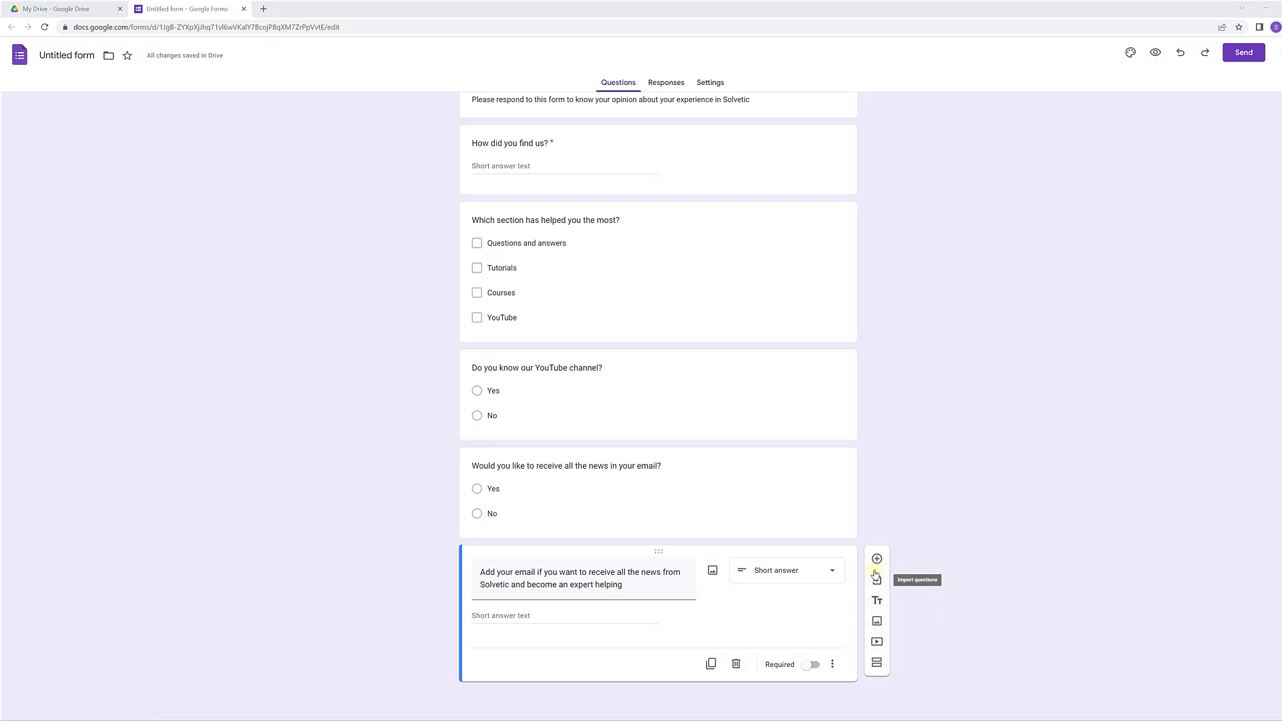
scroll(973, 488, "up", 1)
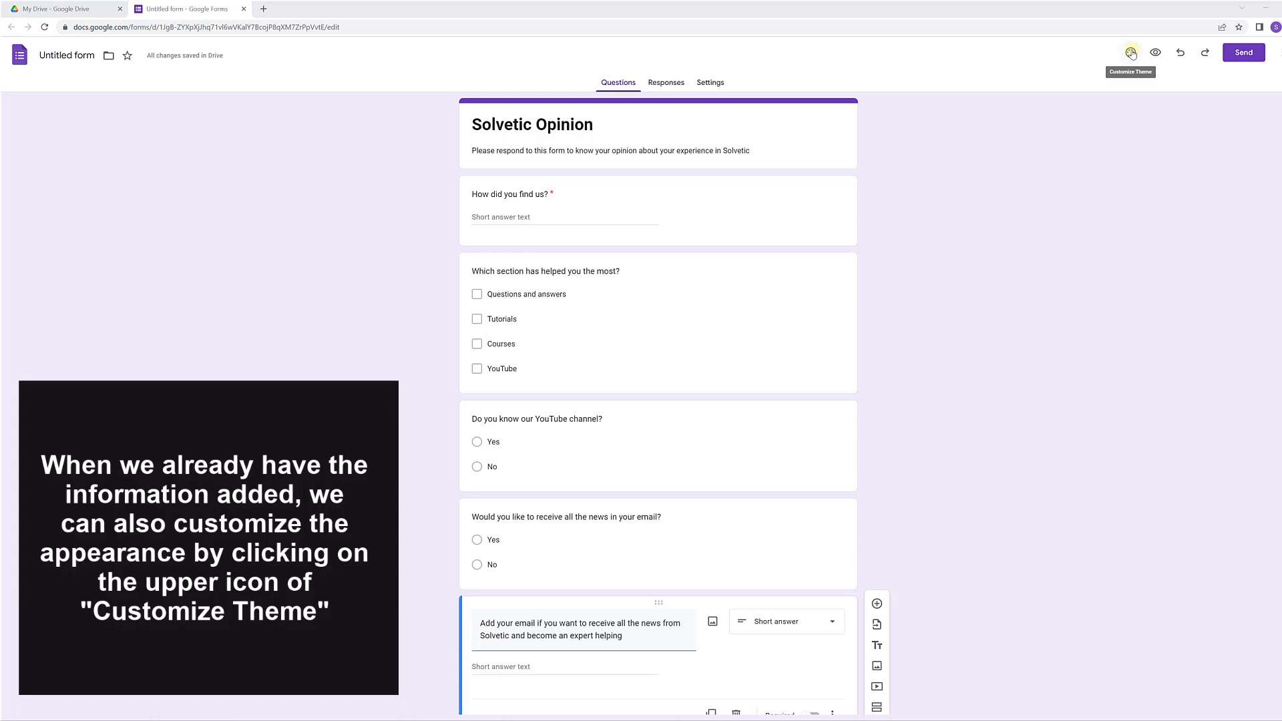
- Set the header font in the form's theme to Pacifico
left_click(1131, 53)
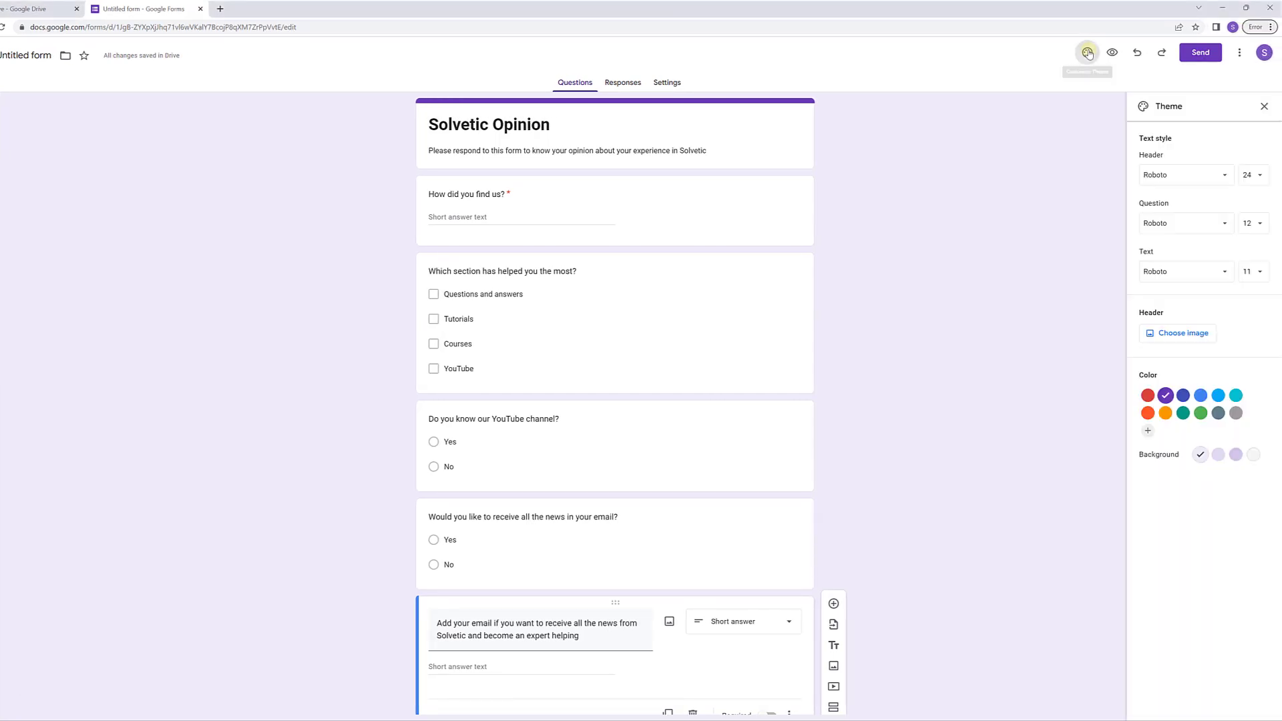
left_click(1193, 175)
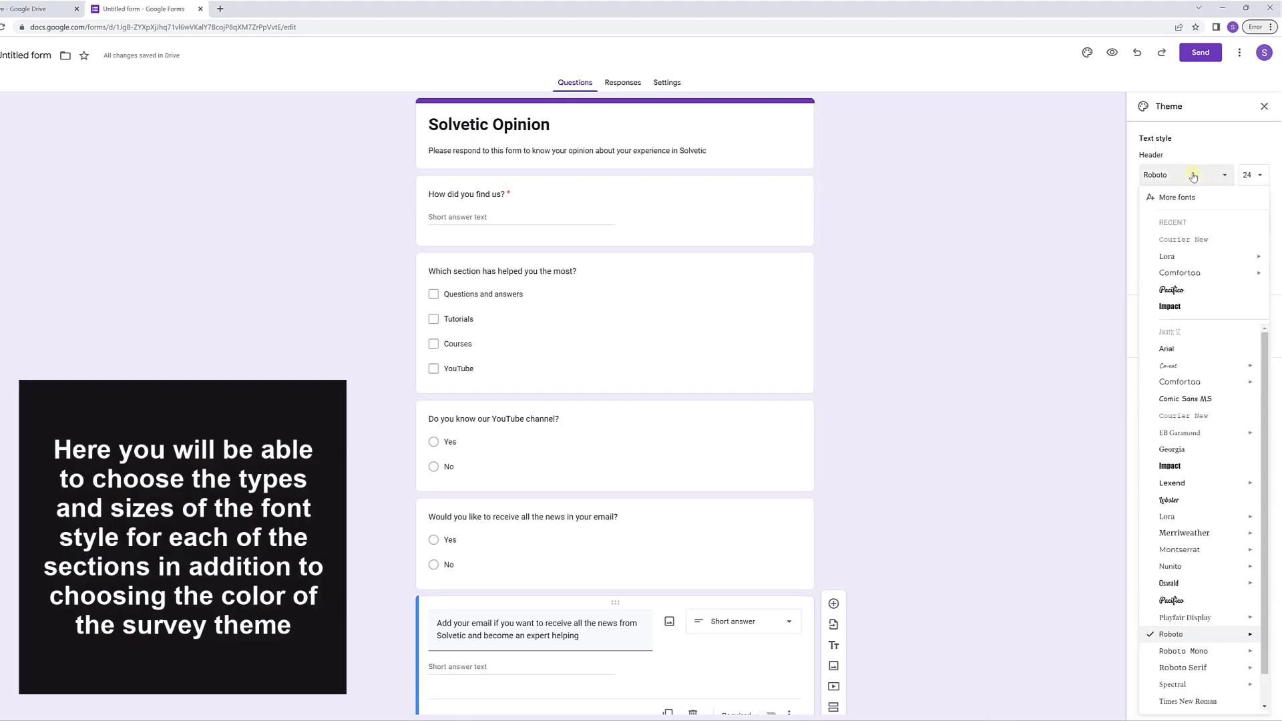
left_click(1172, 290)
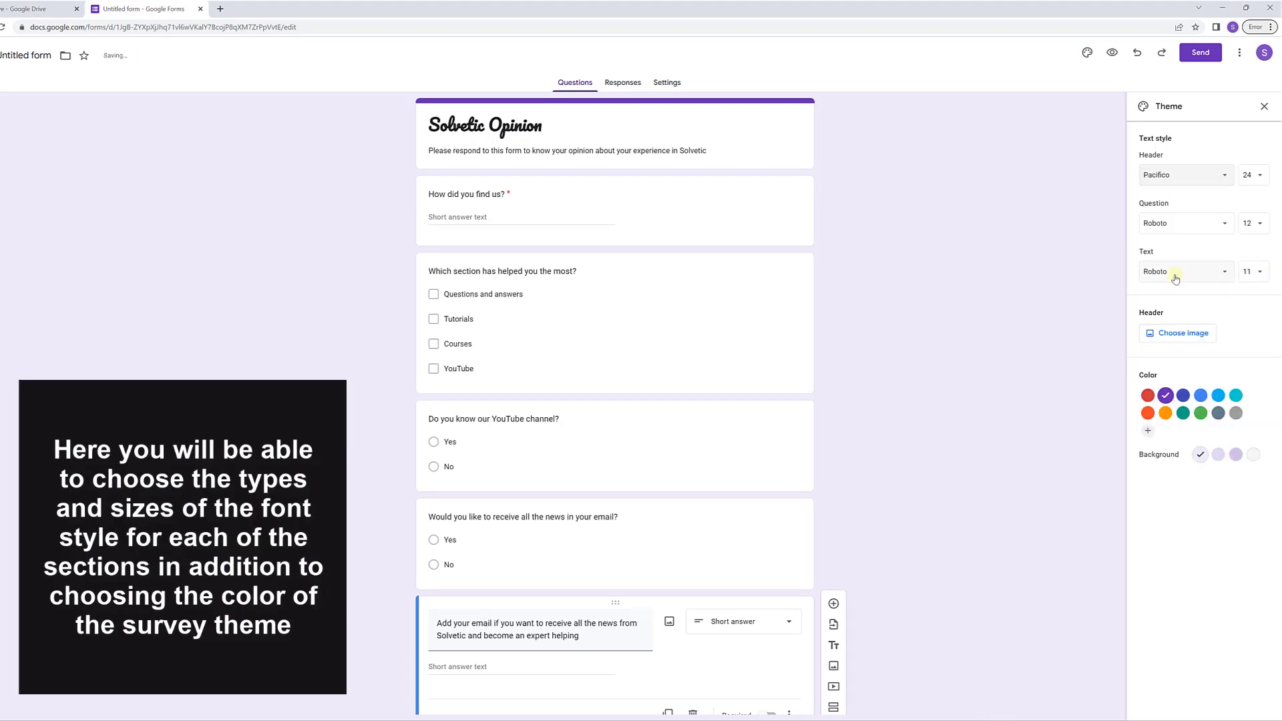
- Set the theme's question font to Comfortaa and its text font to Courier New
left_click(1175, 225)
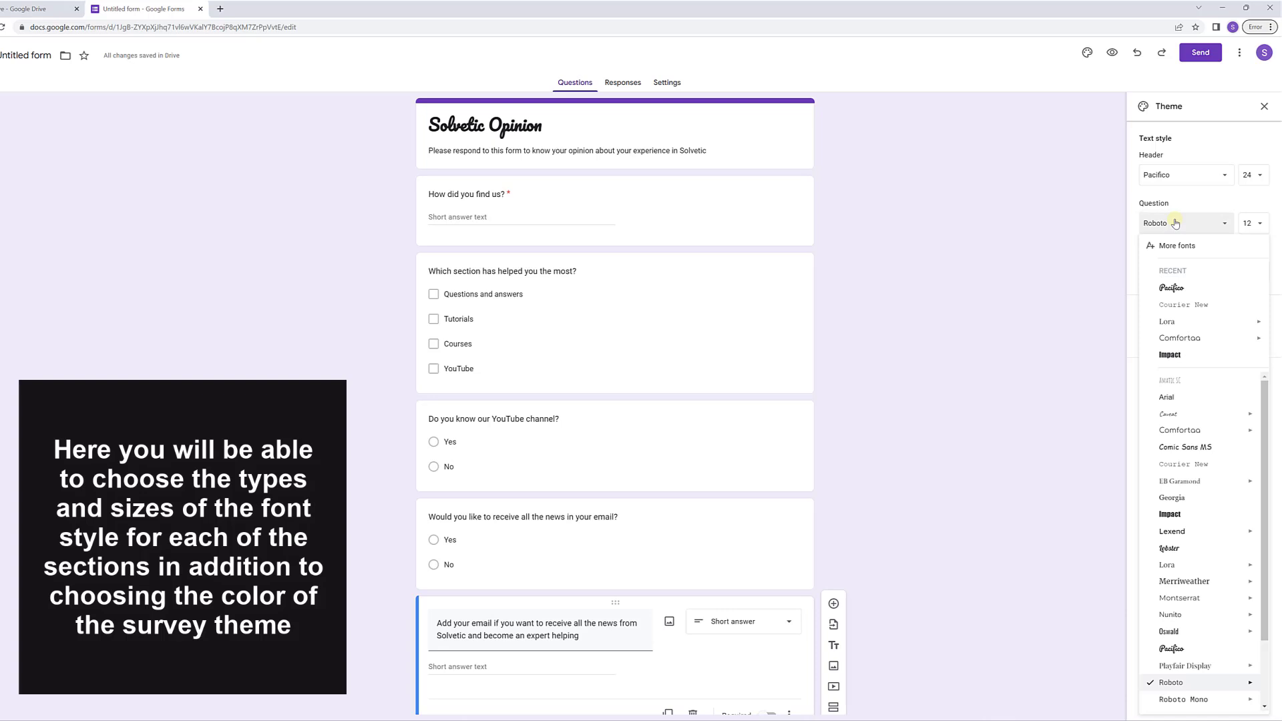
left_click(1184, 322)
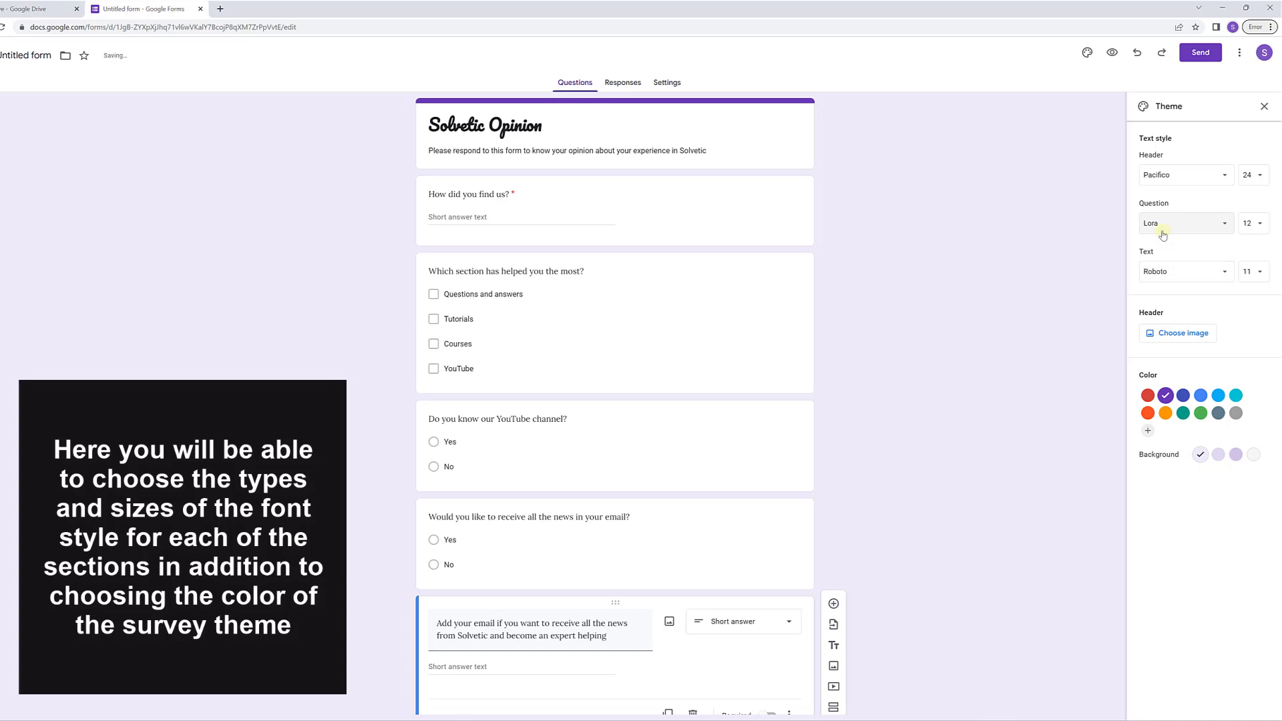
left_click(1163, 227)
left_click(1179, 338)
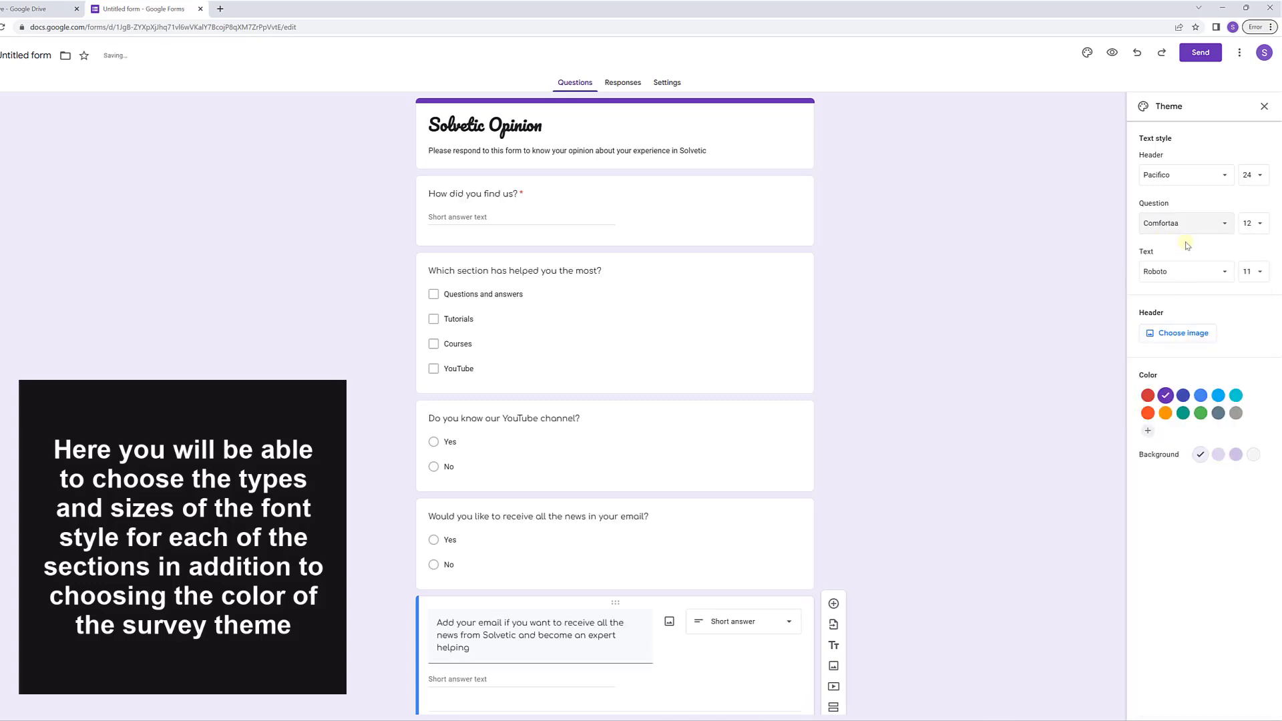
left_click(1168, 277)
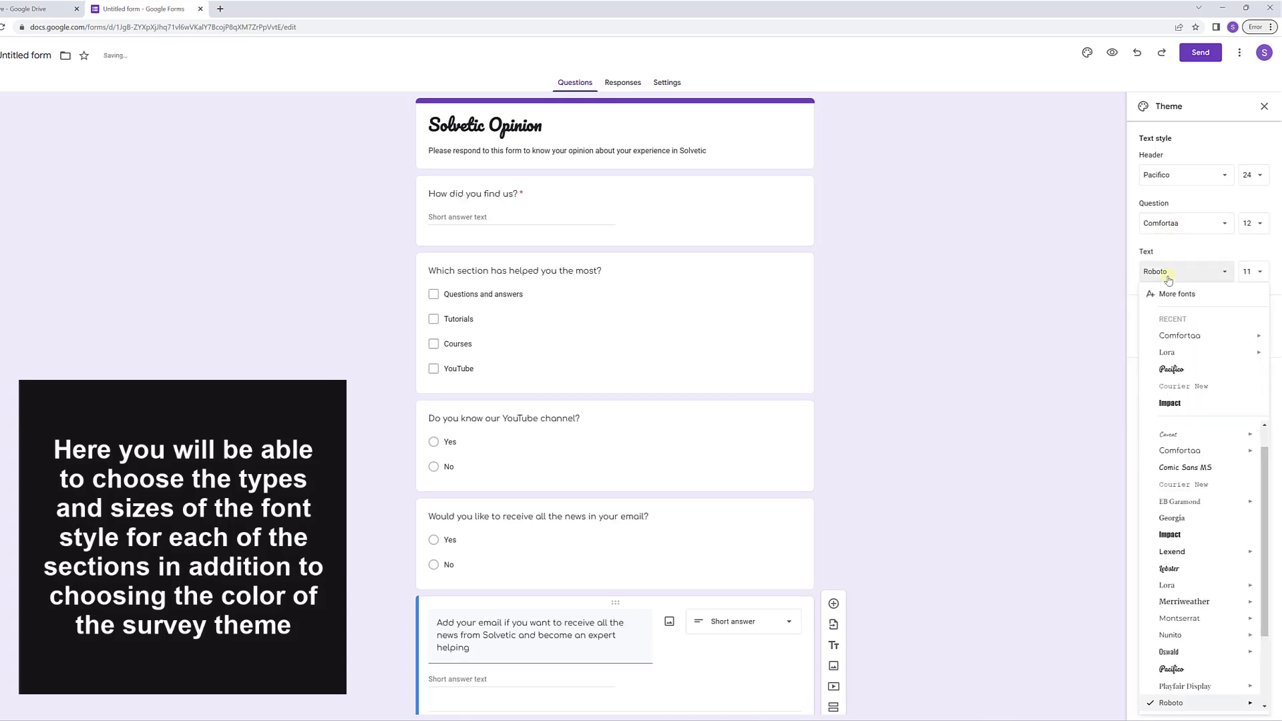
left_click(1184, 386)
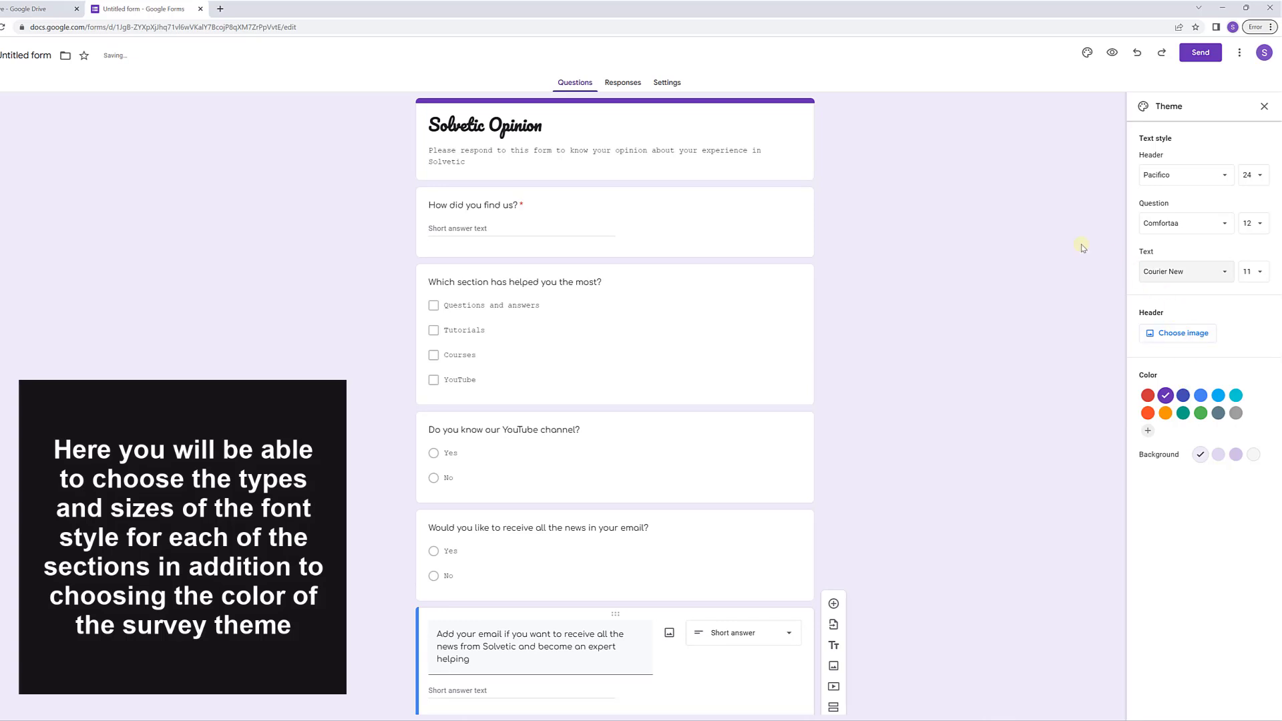
- Change the theme color to dark blue with the second, medium background shade, and close the theme settings
left_click(1183, 396)
left_click(1218, 454)
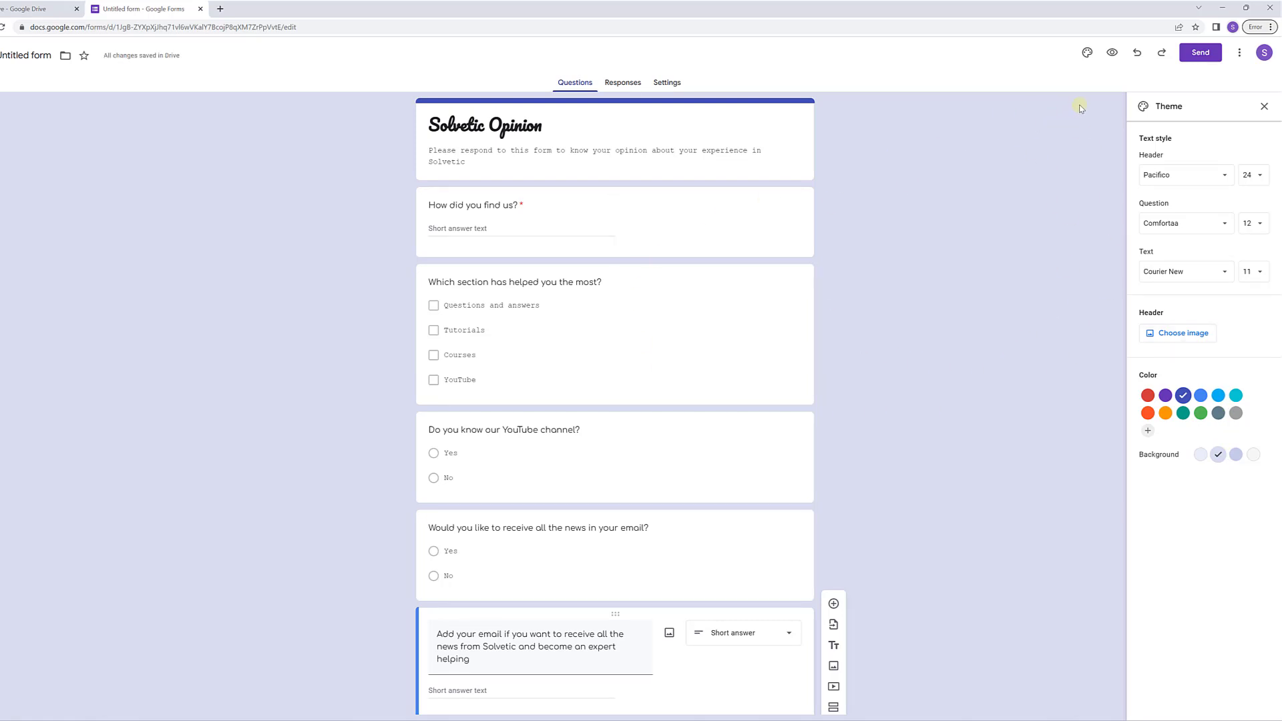
left_click(1265, 107)
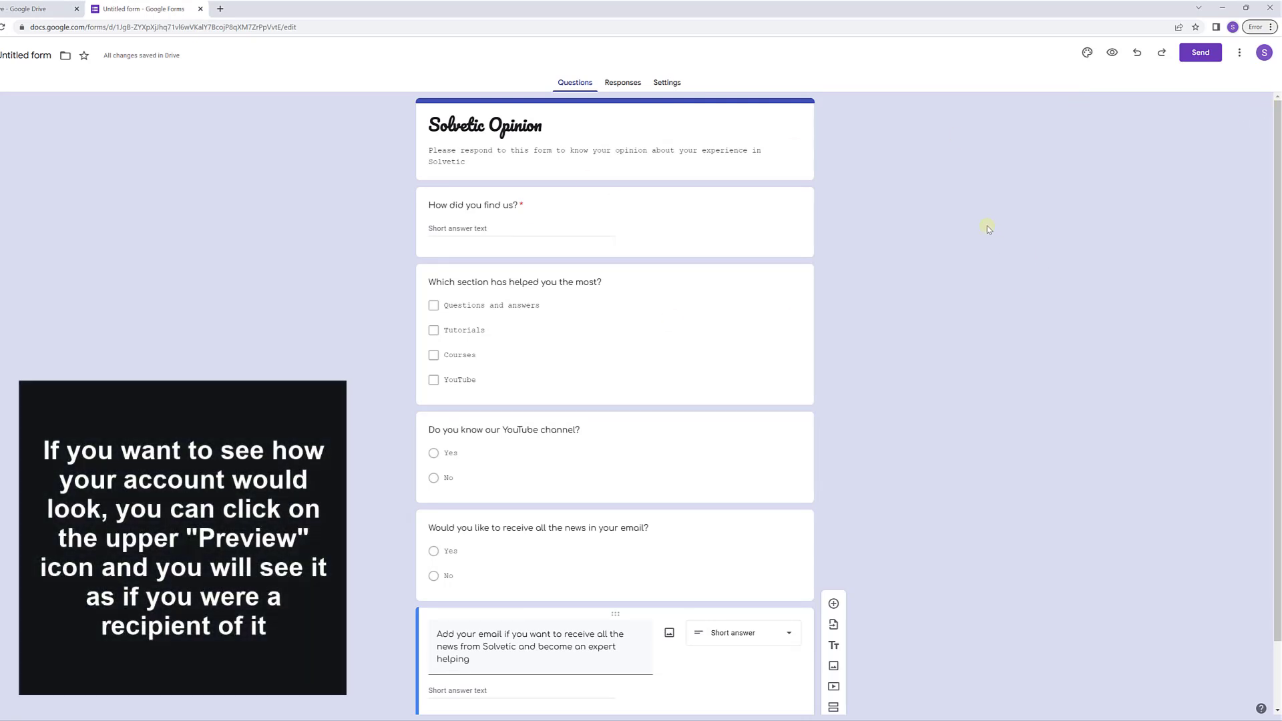
- Preview the survey as a recipient would see it, and return to the form editor
left_click(1112, 54)
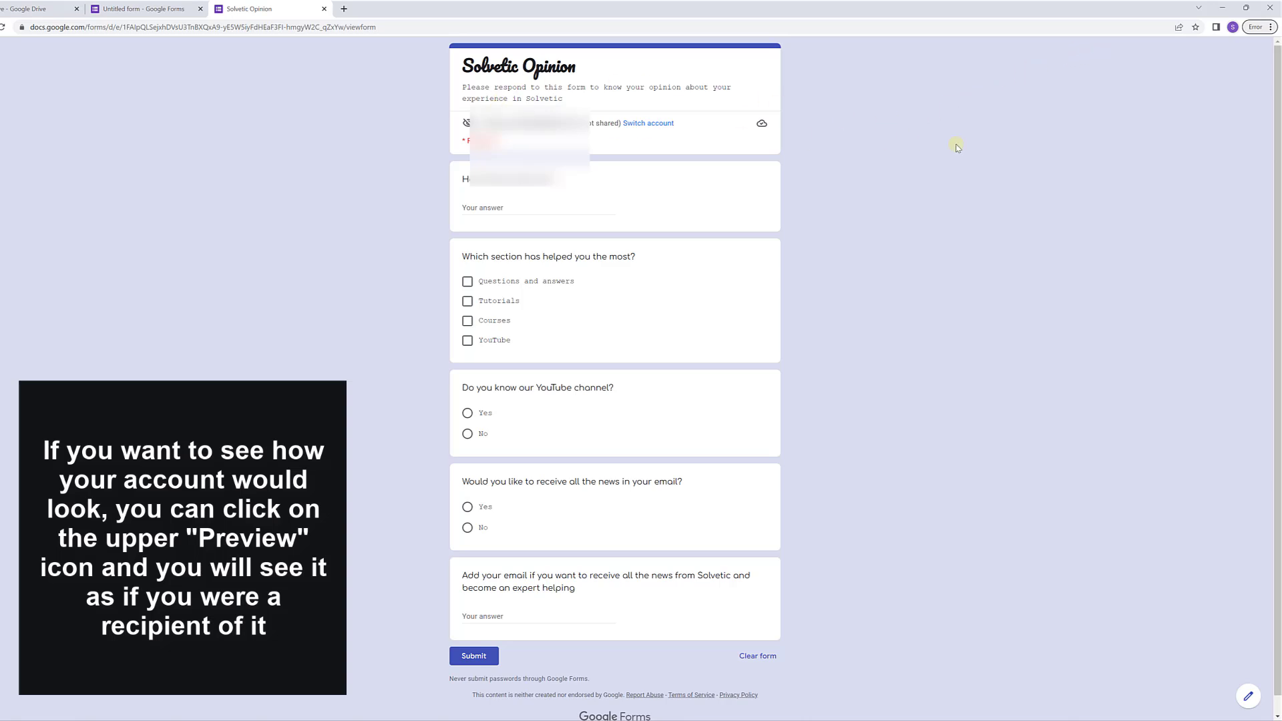
left_click(323, 9)
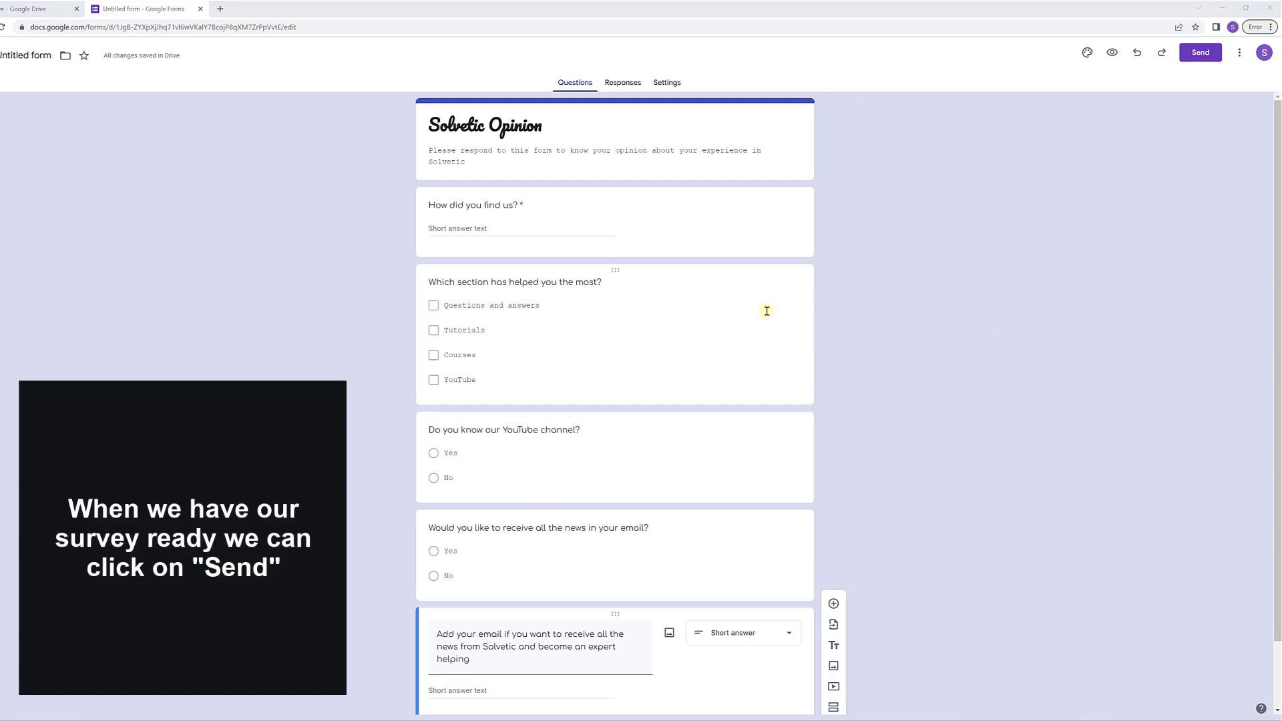
- Copy the form's sharing link in its shortened URL form
left_click(1191, 57)
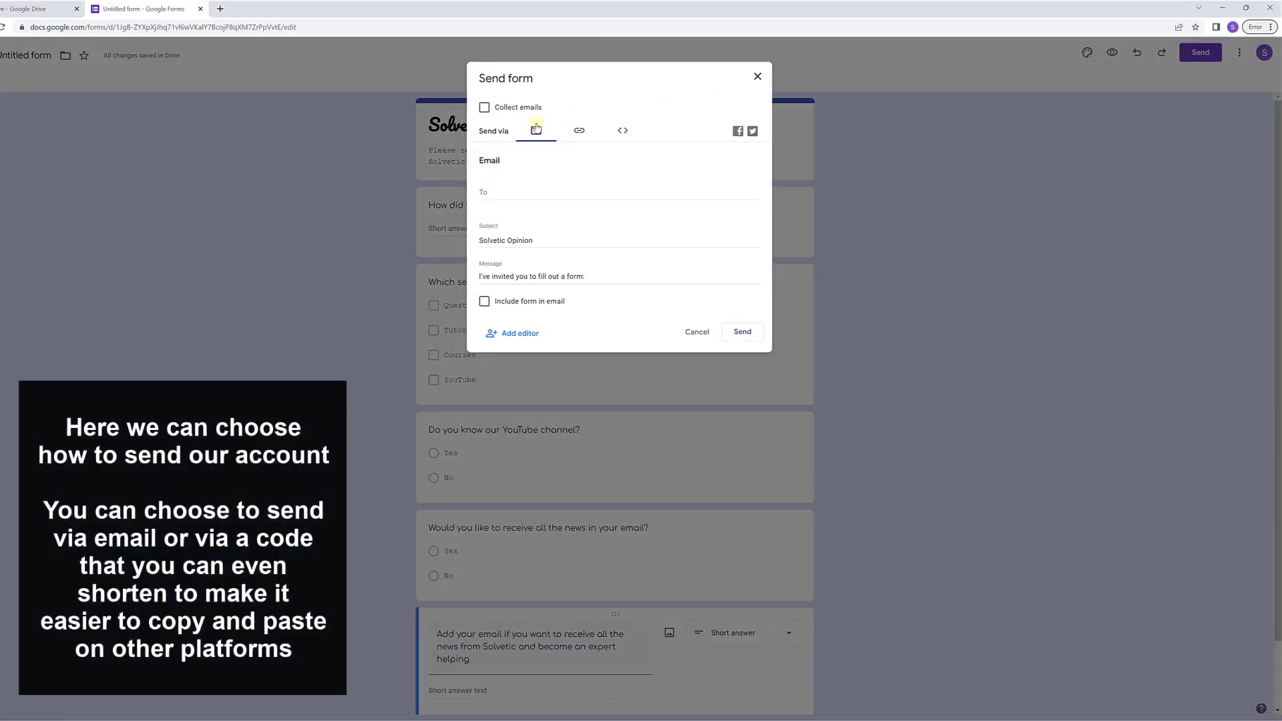
left_click(492, 190)
left_click(580, 131)
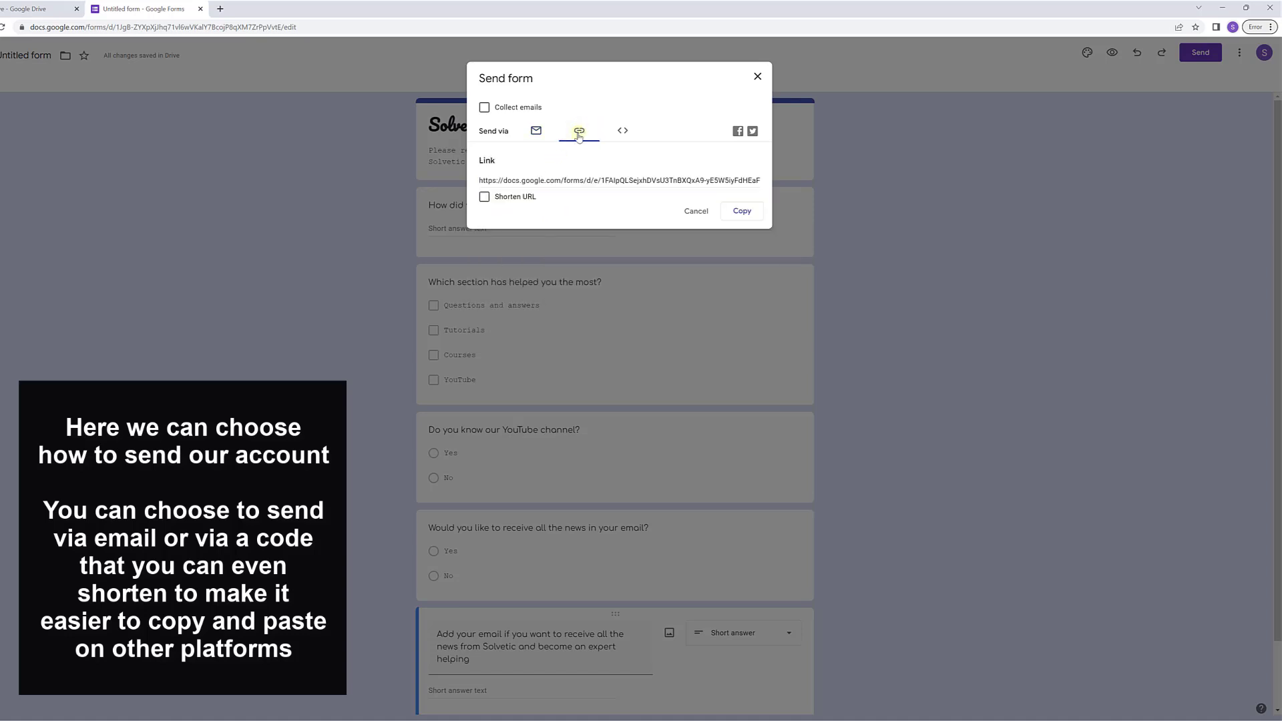
left_click(485, 197)
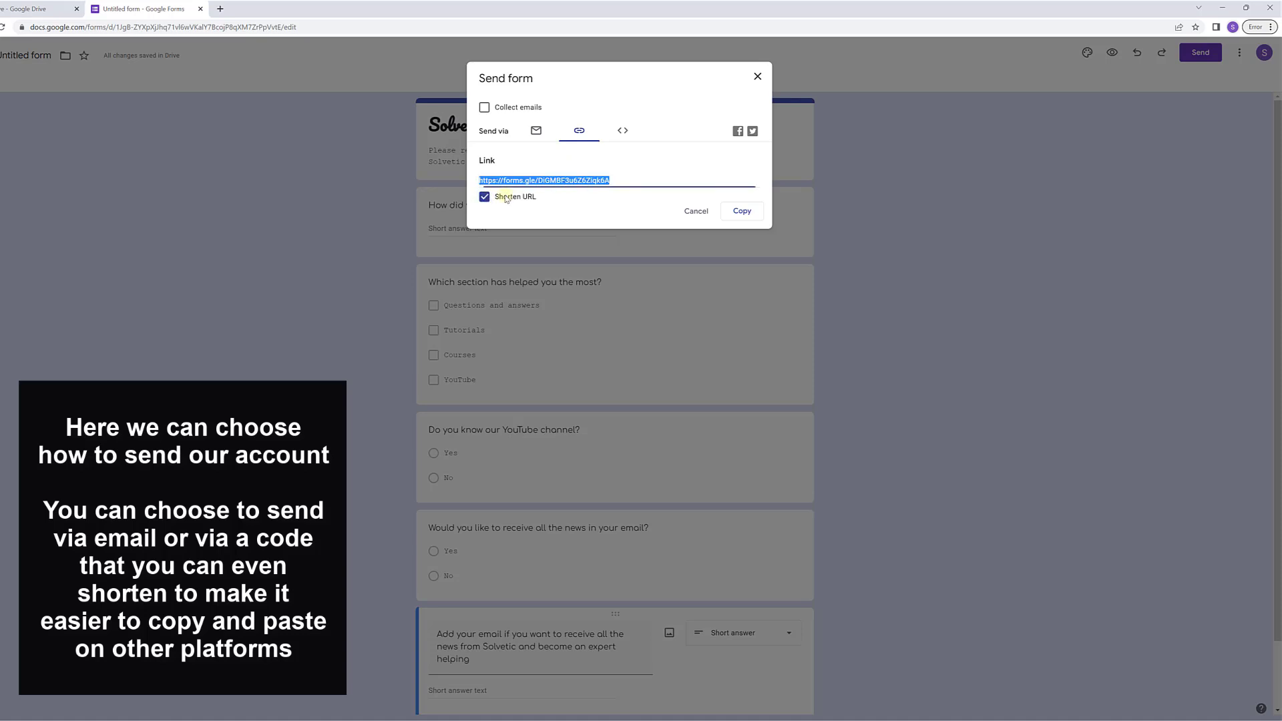
left_click(746, 212)
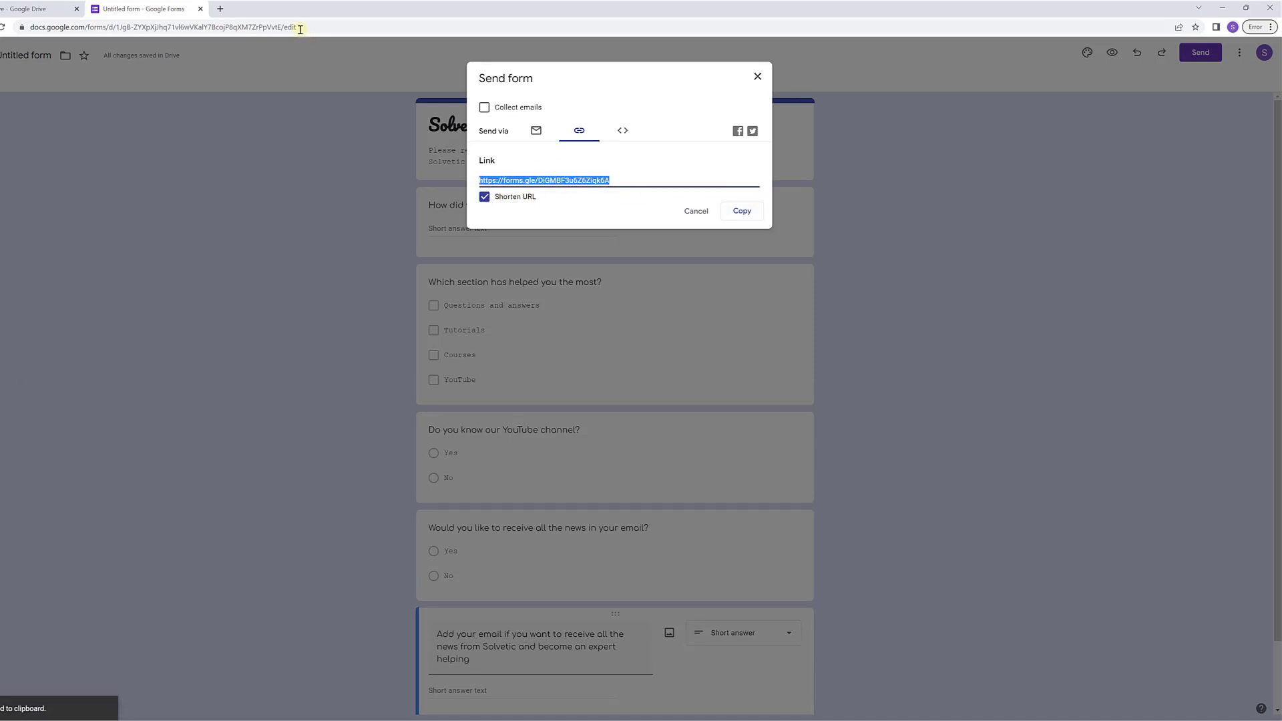
- Open the copied survey link in a new browser tab
left_click(220, 9)
key("ctrl+v")
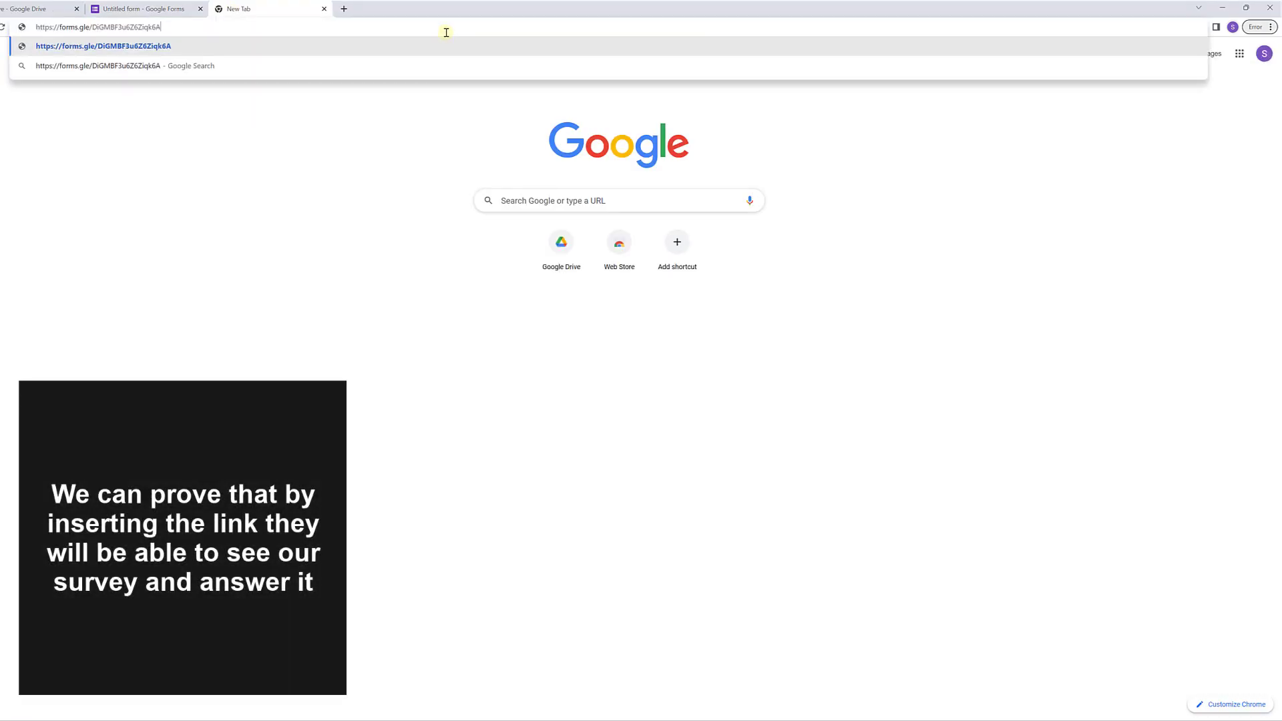
key("Return")
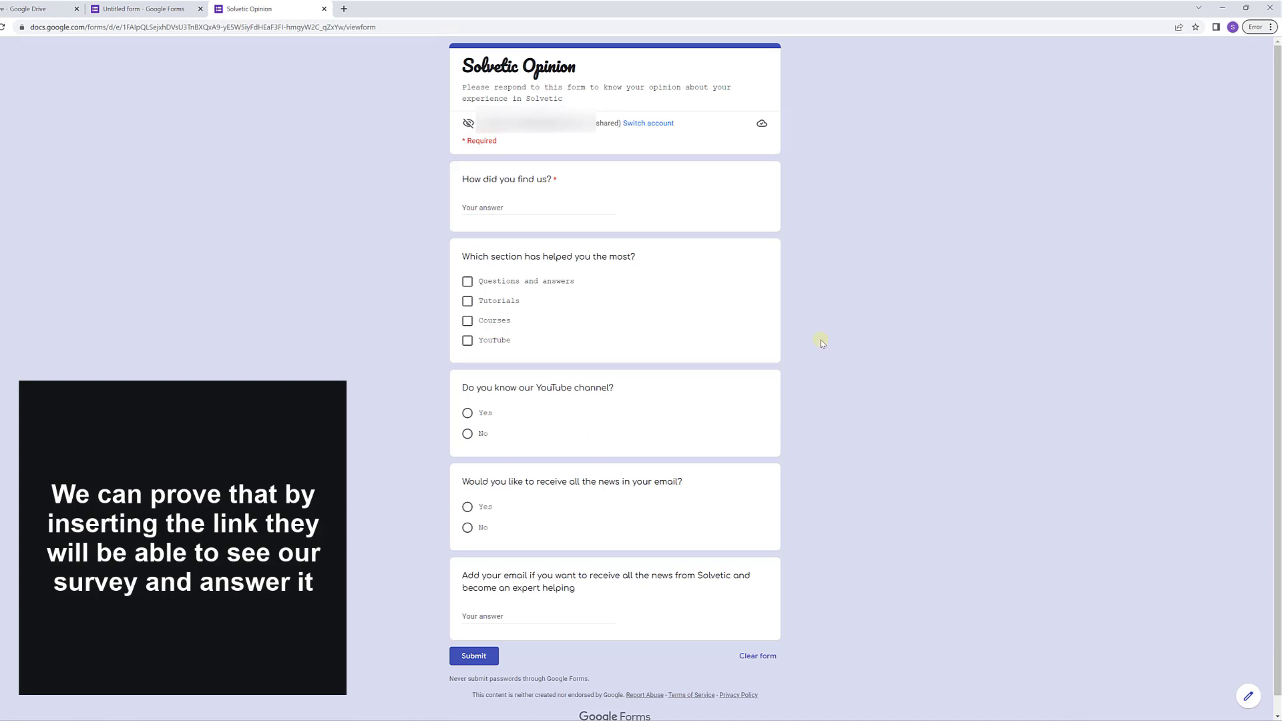
- Try answering Yes to the YouTube channel and email news questions and selecting all four helpful sections, leaving the survey without submitting
left_click(468, 507)
left_click(468, 414)
left_click(468, 340)
left_click(467, 321)
left_click(467, 301)
left_click(468, 282)
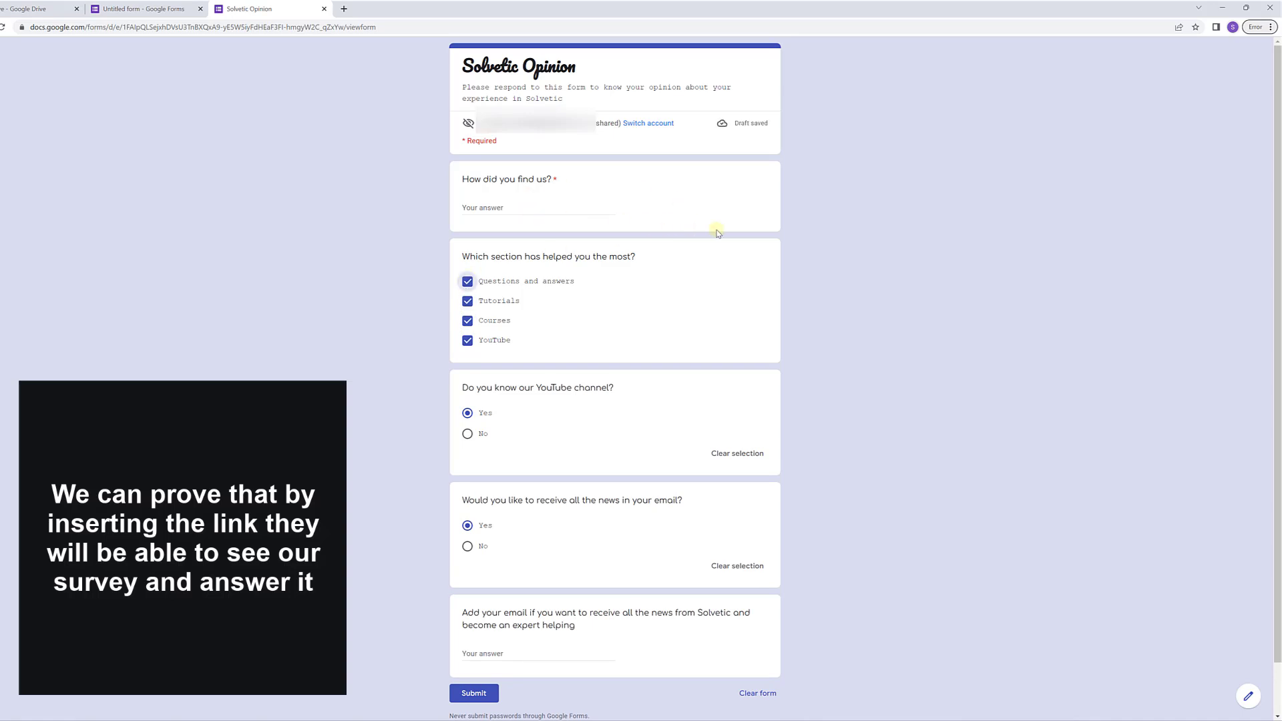
left_click(324, 8)
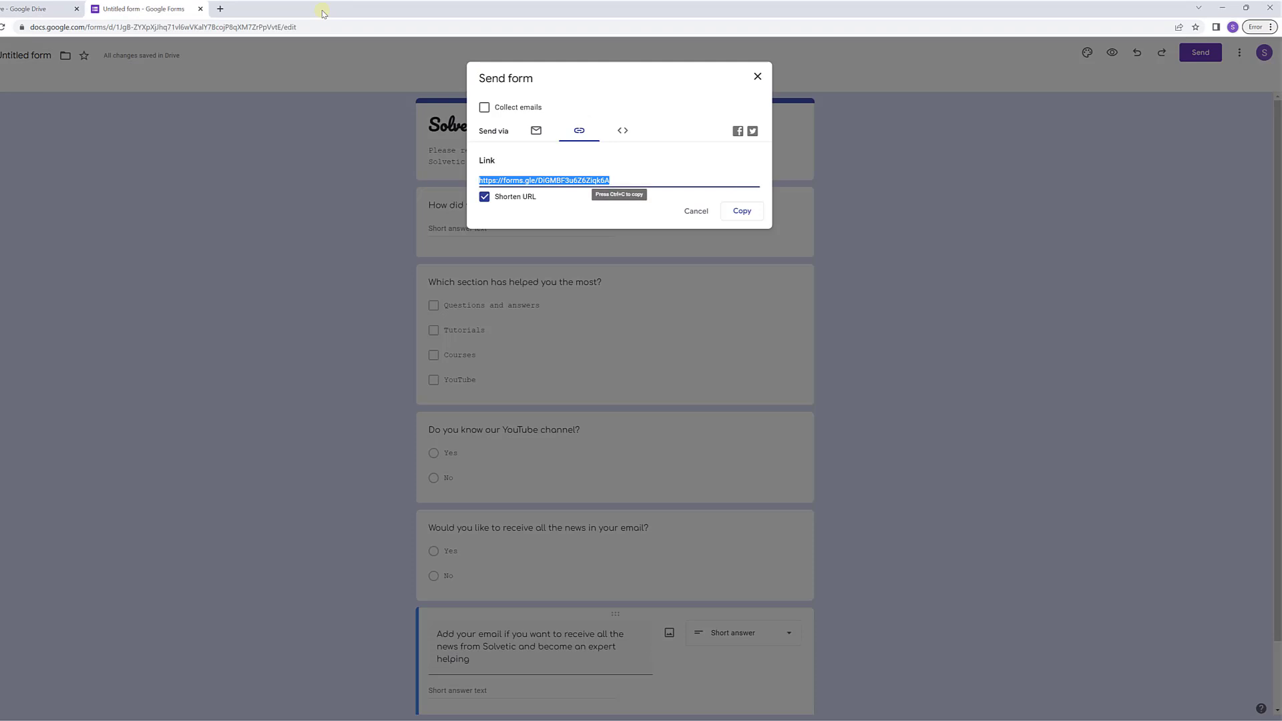
- Close the sharing dialog and the form, and reopen Untitled form from My Drive in Google Drive for editing
left_click(757, 76)
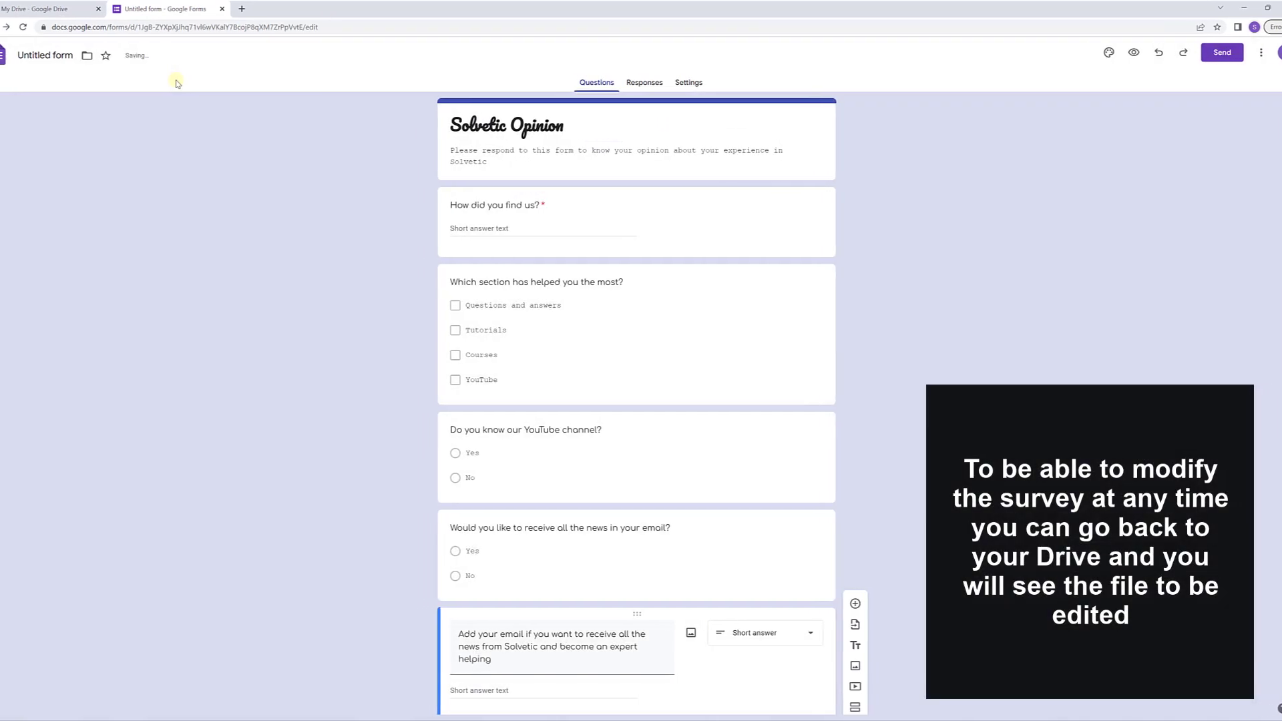
left_click(219, 9)
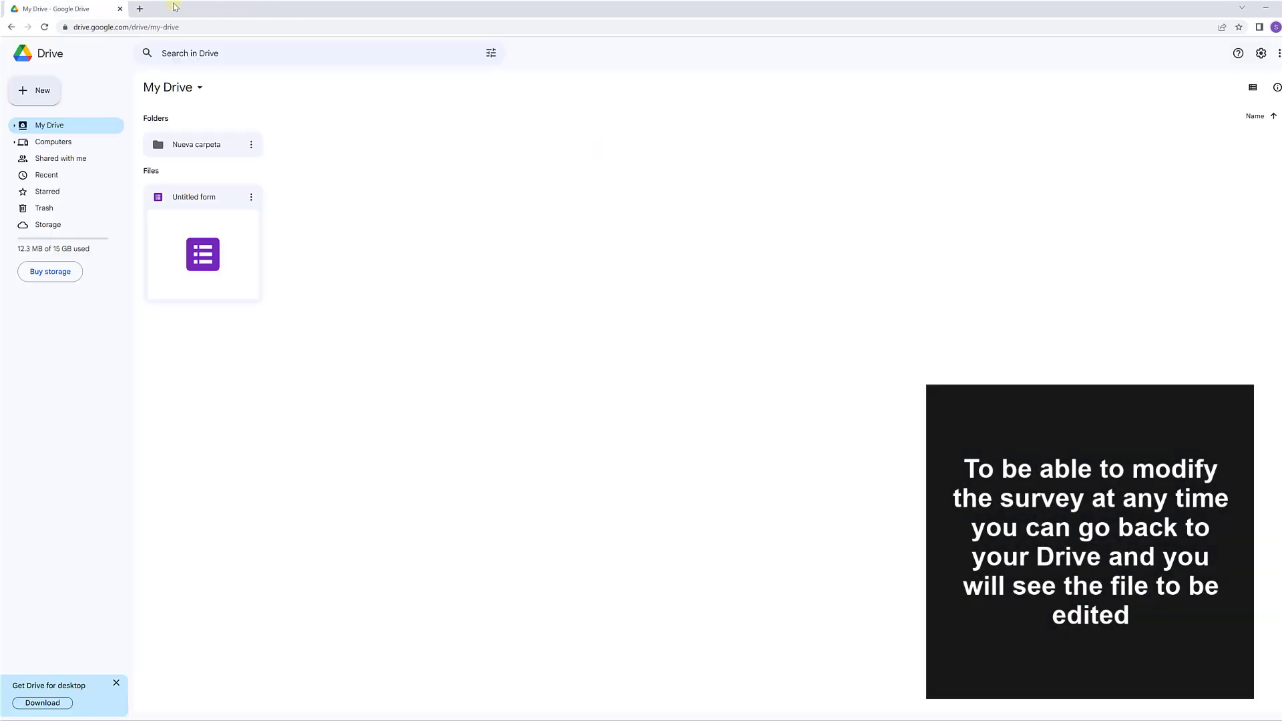
double_click(201, 229)
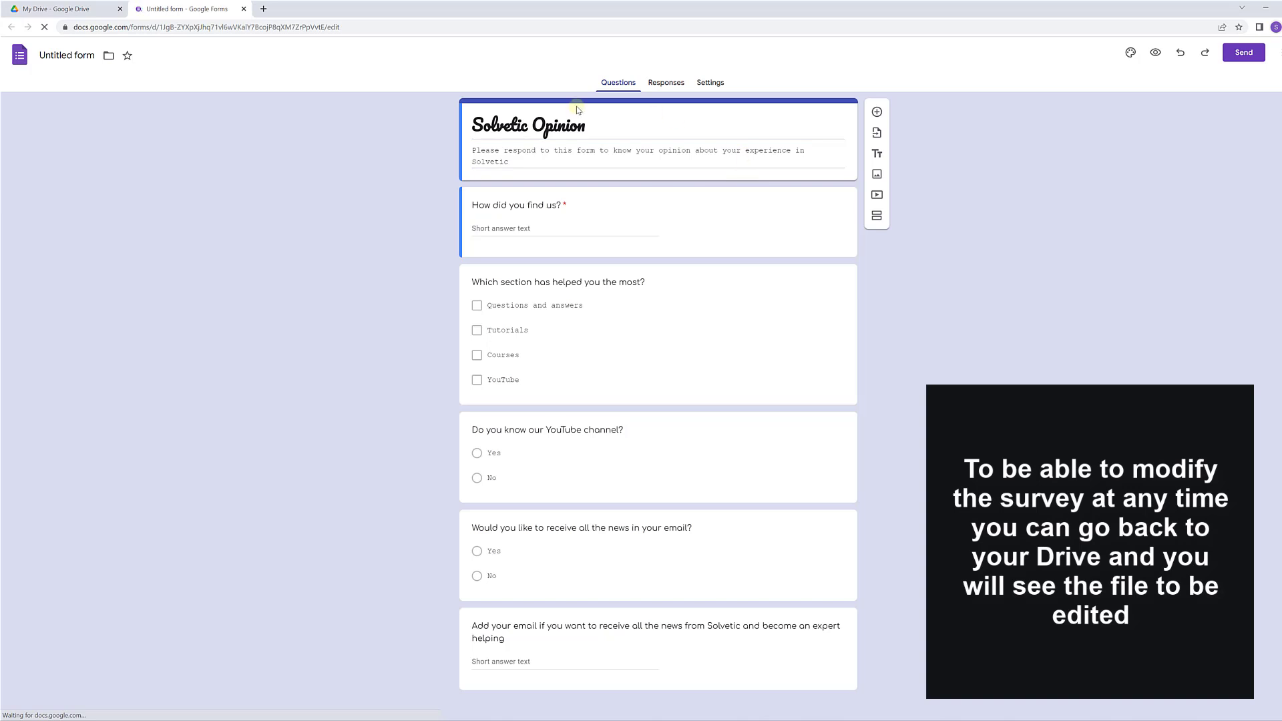